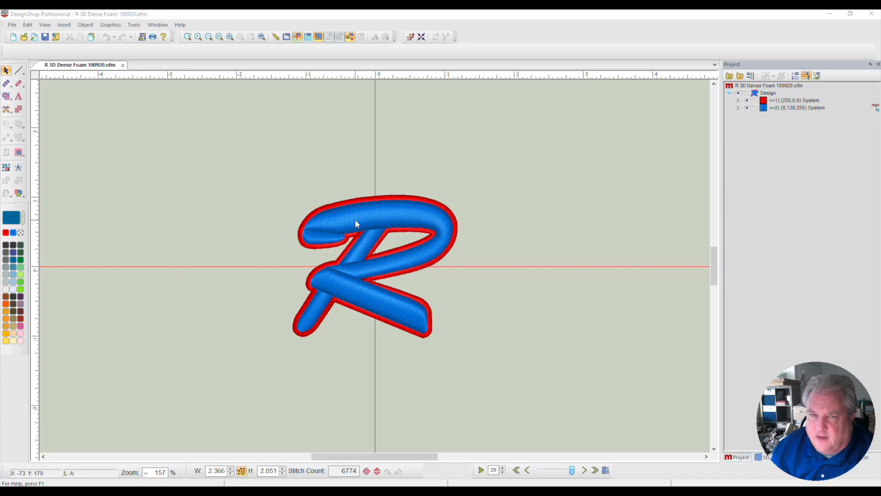
View the embroidery program's version information and take a brief look at the blank document in CorelDRAW.
{"action": "left_click", "coordinate": [183, 26]}
{"action": "left_click", "coordinate": [216, 50]}
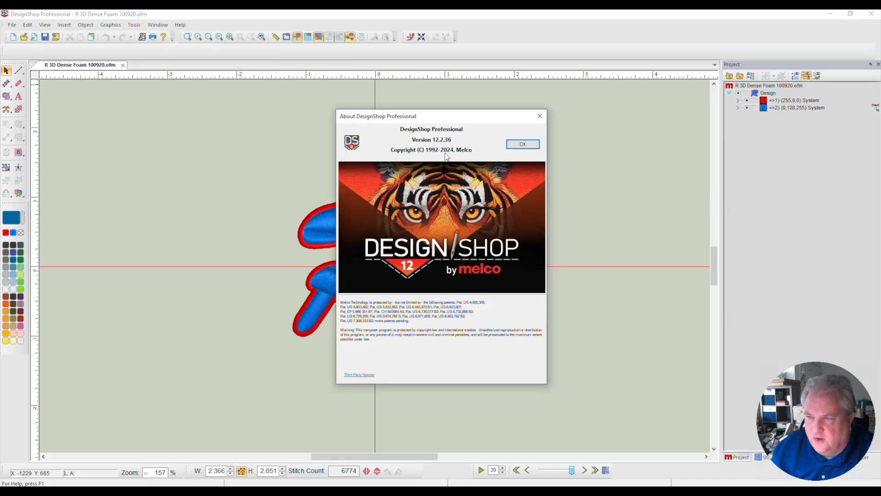
{"action": "left_click", "coordinate": [523, 145]}
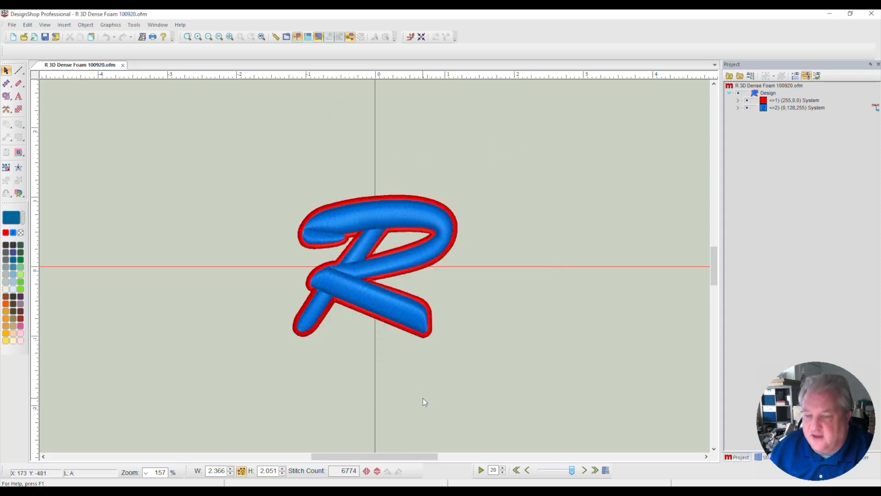
{"action": "left_click", "coordinate": [371, 452]}
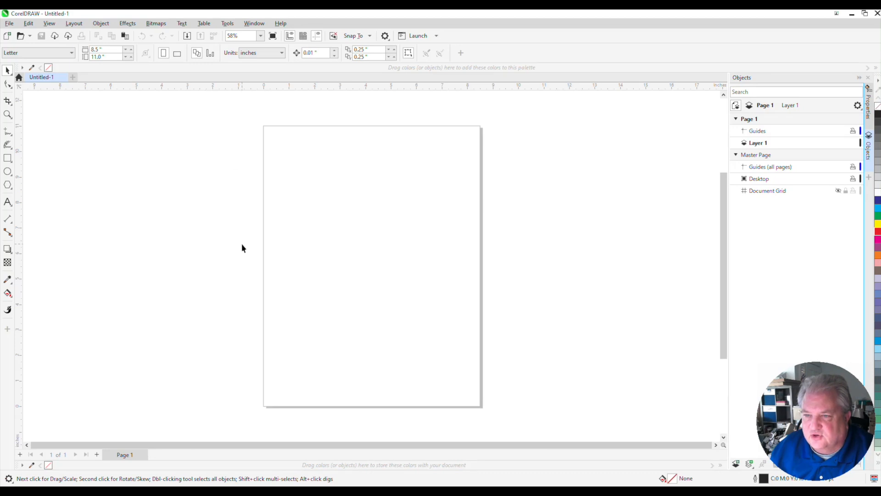
{"action": "mouse_move", "coordinate": [393, 491]}
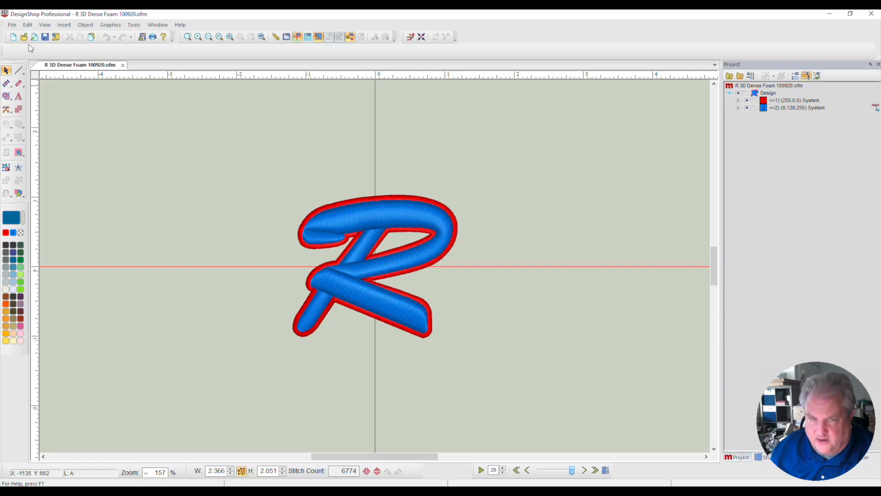
Create a new project and open the R Puff.ofm design from the Self Help Training Resources folder.
{"action": "left_click", "coordinate": [11, 26]}
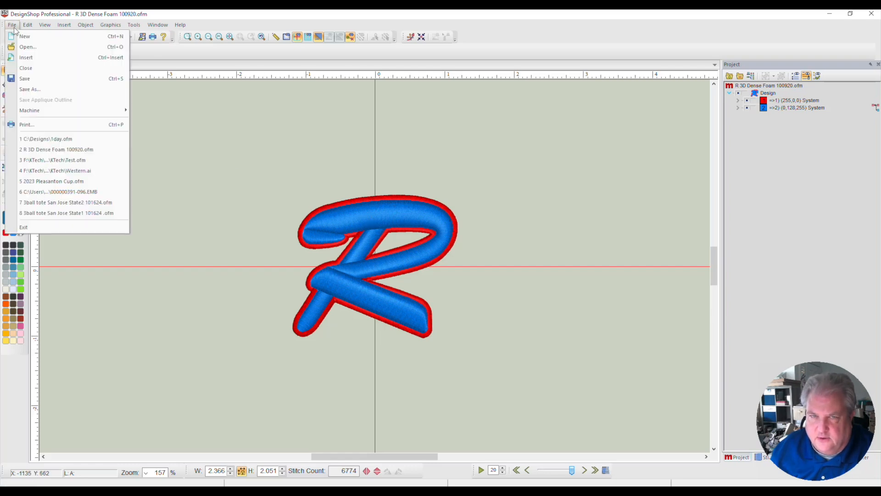
{"action": "left_click", "coordinate": [24, 37]}
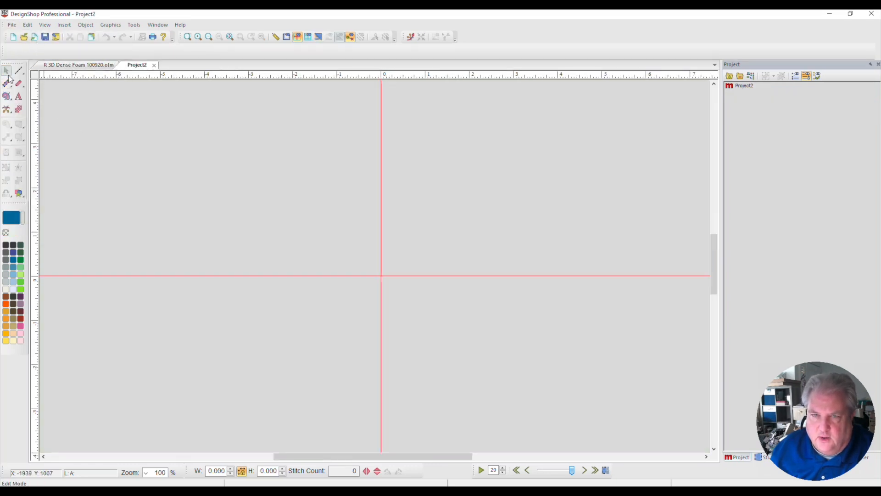
{"action": "left_click", "coordinate": [23, 37]}
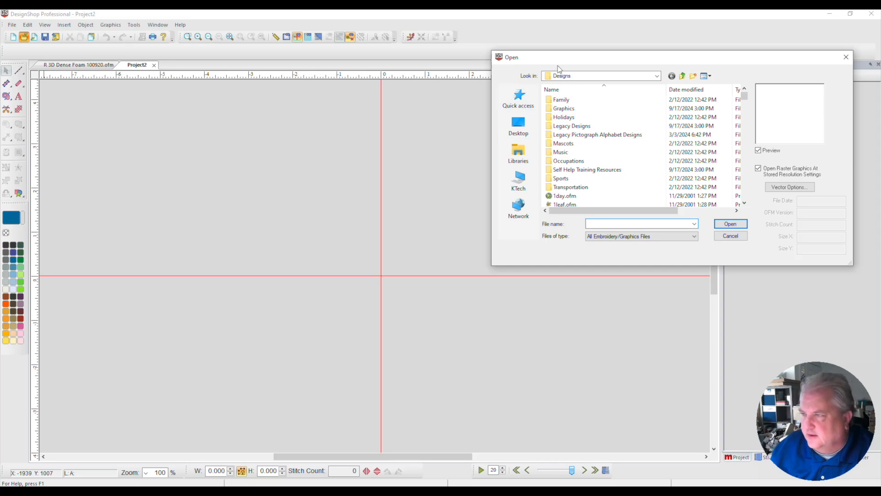
{"action": "left_click", "coordinate": [580, 77]}
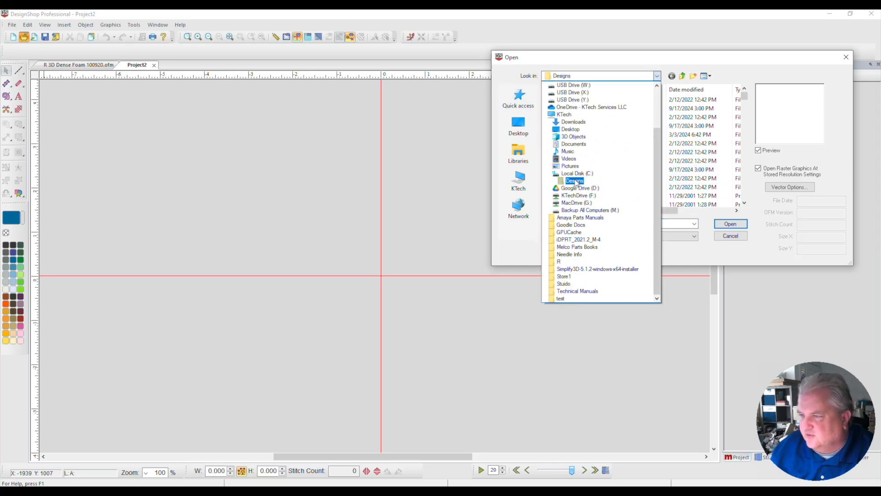
{"action": "left_click", "coordinate": [585, 79]}
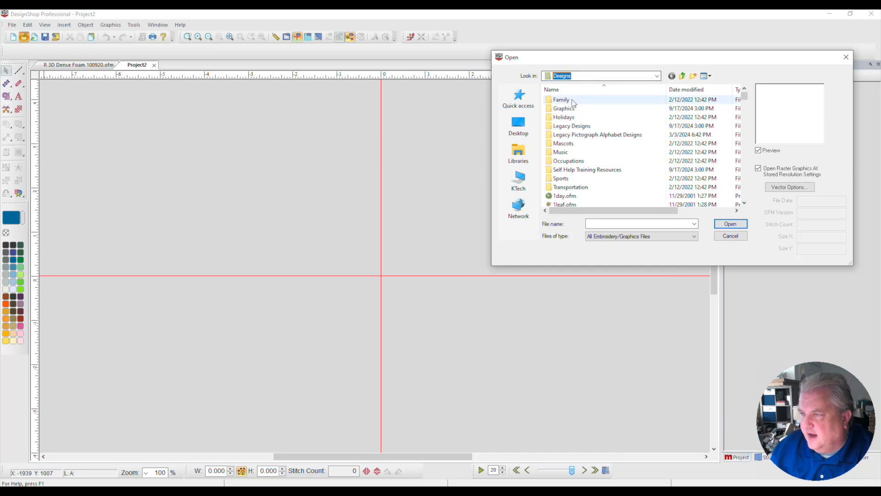
{"action": "double_click", "coordinate": [579, 170]}
{"action": "scroll", "coordinate": [579, 168], "scroll_direction": "down", "scroll_amount": 4}
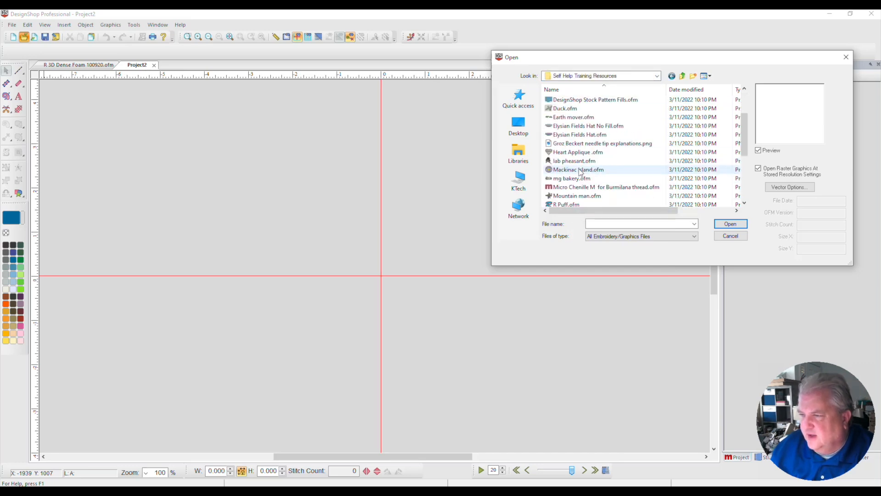
{"action": "left_click", "coordinate": [562, 152]}
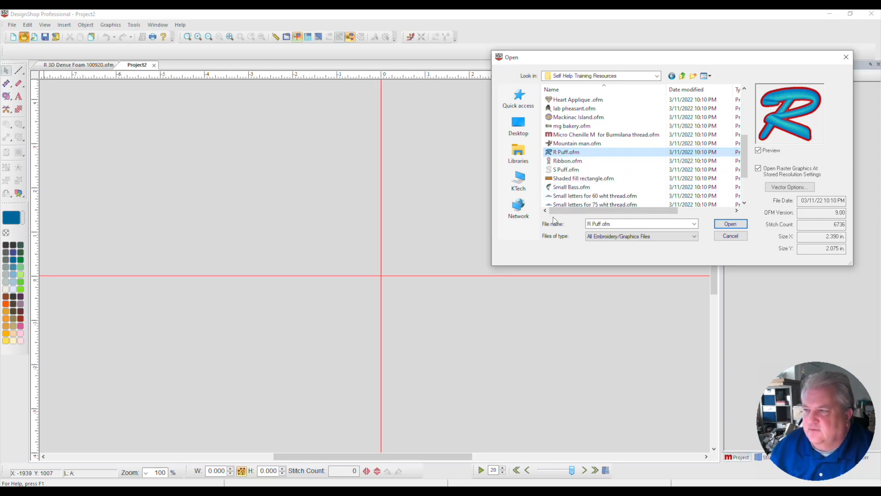
{"action": "left_click", "coordinate": [733, 227]}
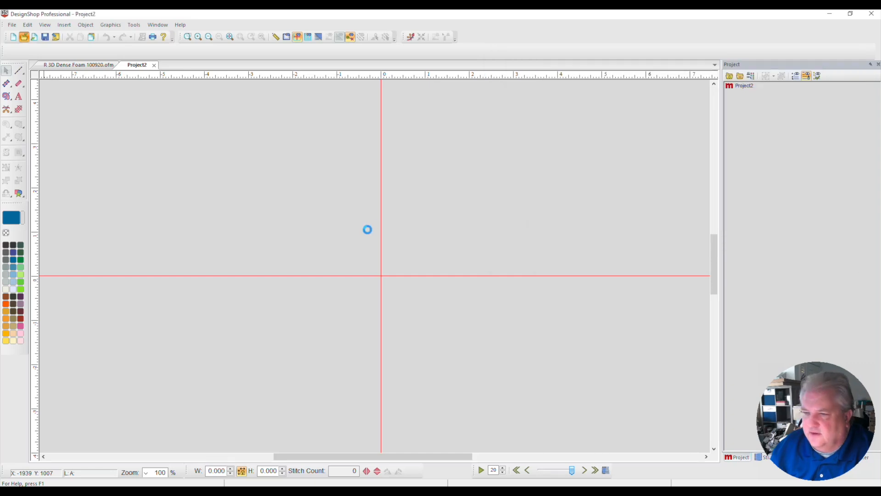
Inspect the stitches of the R design up close, with the 3D stitch display on and off.
{"action": "left_click", "coordinate": [189, 37]}
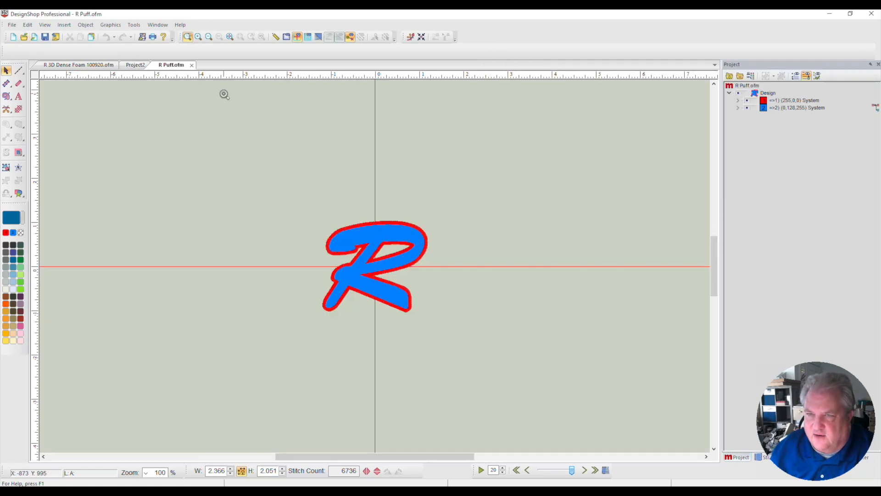
{"action": "left_click_drag", "start_coordinate": [301, 208], "coordinate": [480, 340]}
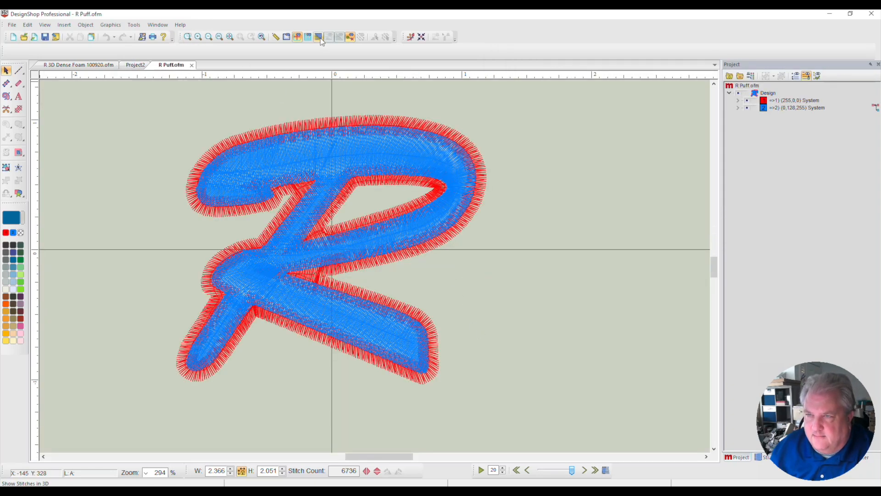
{"action": "left_click", "coordinate": [318, 37]}
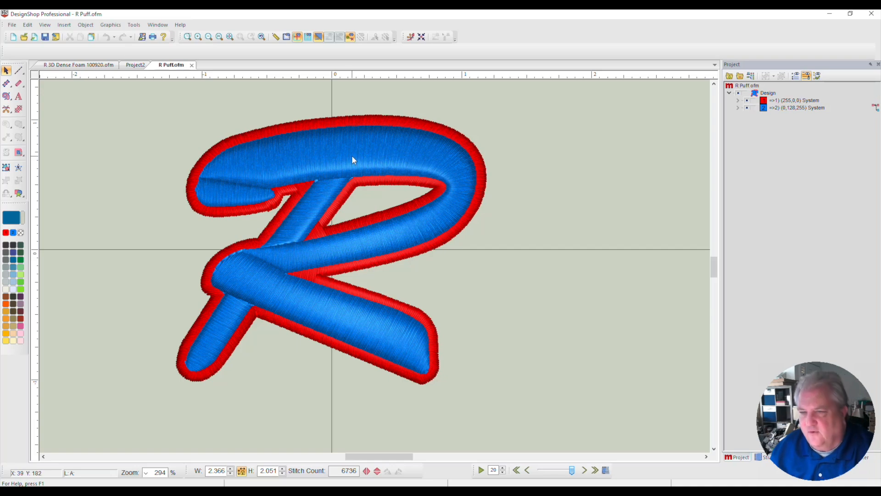
{"action": "left_click", "coordinate": [318, 37]}
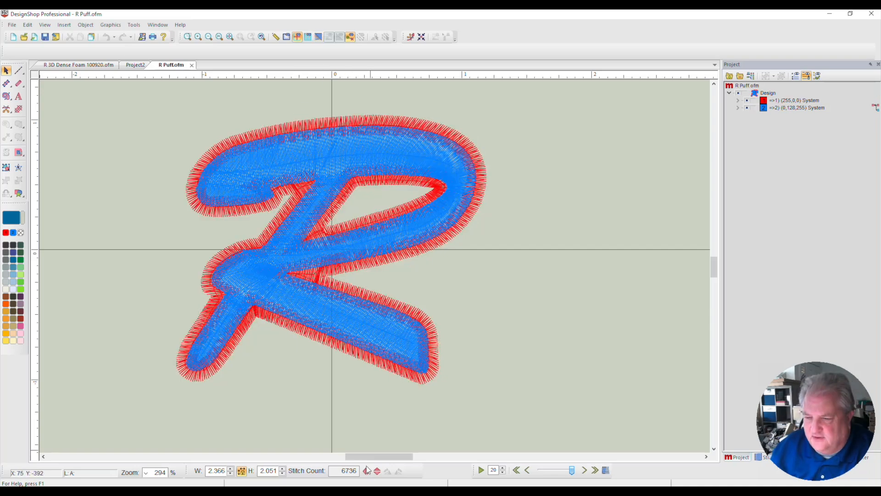
Switch to CorelDRAW and add the text "R" in the upper part of the blank page.
{"action": "mouse_move", "coordinate": [393, 493]}
{"action": "left_click", "coordinate": [392, 456]}
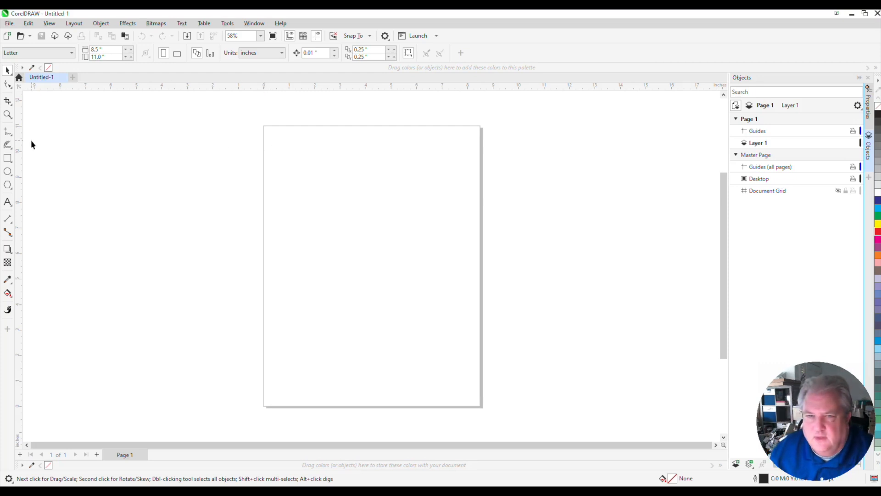
{"action": "left_click", "coordinate": [8, 202]}
{"action": "left_click", "coordinate": [332, 187]}
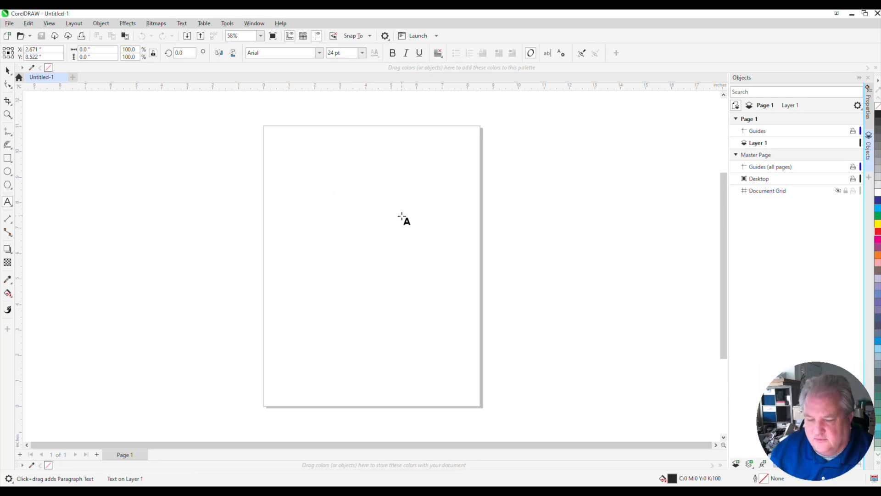
{"action": "type", "text": "R"}
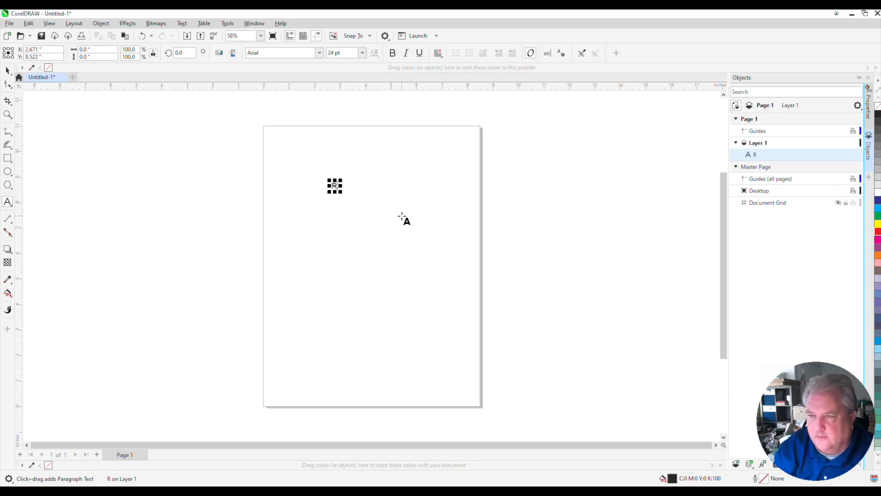
{"action": "left_click", "coordinate": [7, 70]}
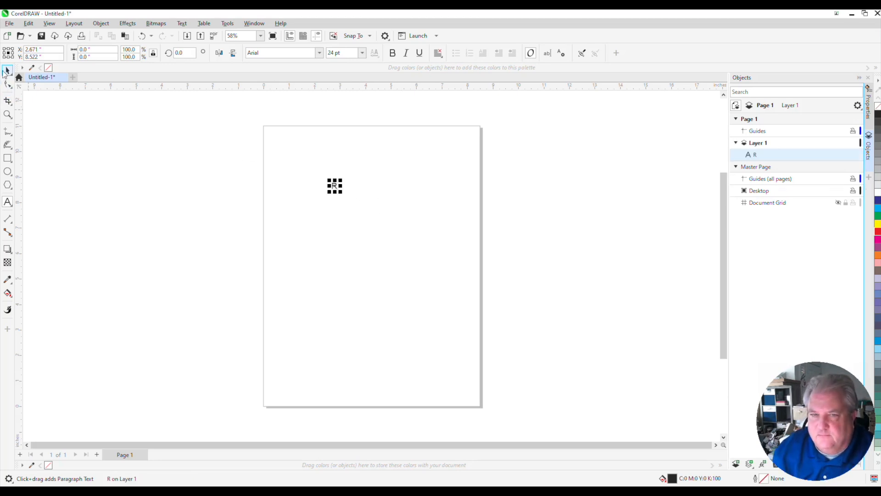
{"action": "left_click", "coordinate": [283, 152]}
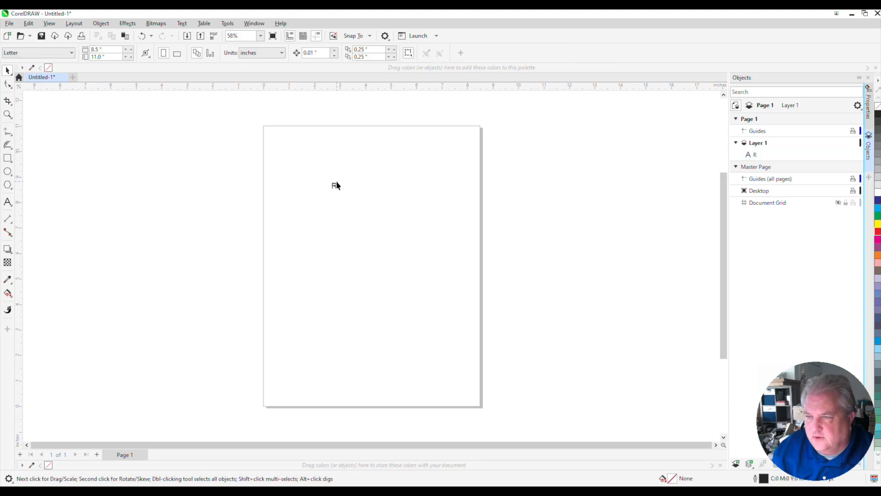
Change the font of the letter R to Brush.
{"action": "left_click", "coordinate": [336, 185]}
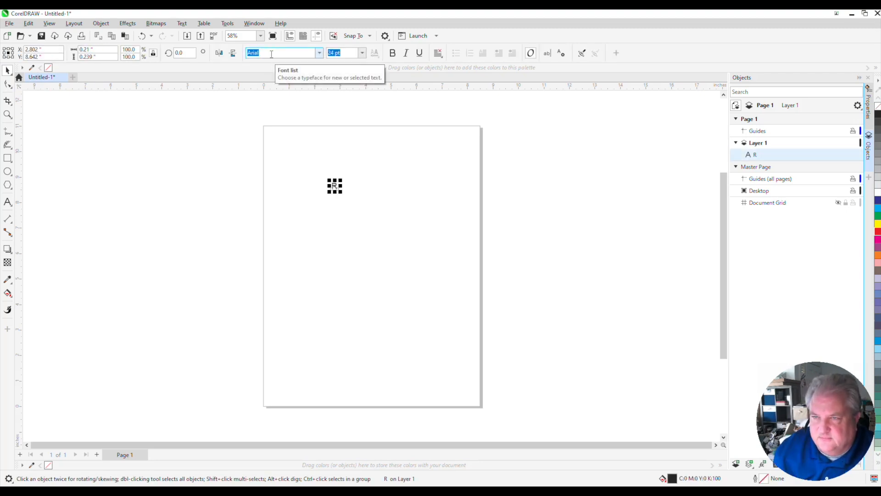
{"action": "type", "text": "Br"}
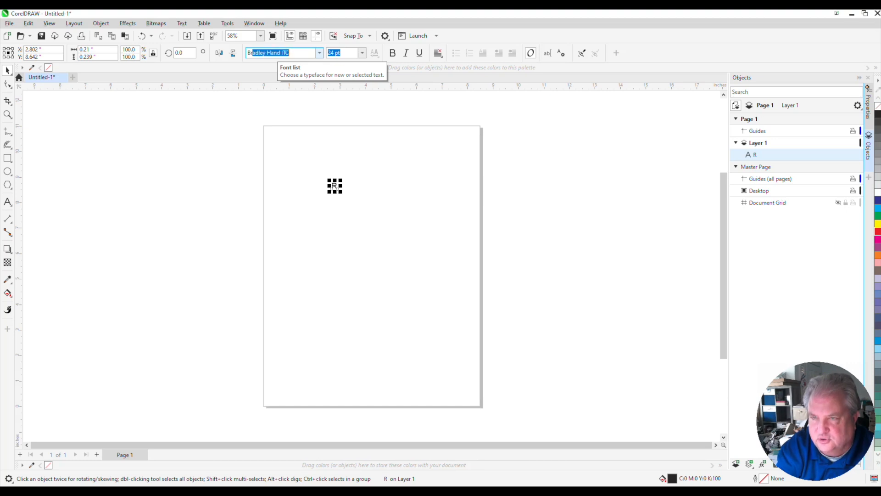
{"action": "type", "text": "ush"}
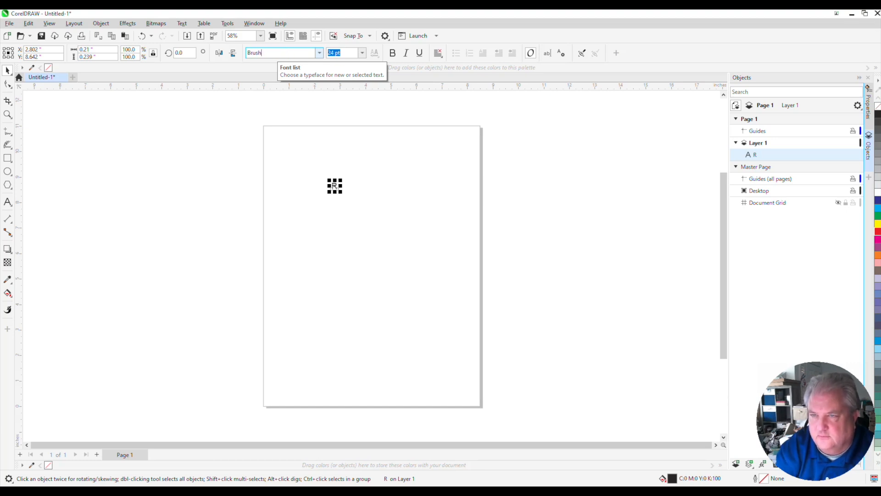
Set the height of the letter R to 2 inches.
{"action": "left_click", "coordinate": [100, 56]}
{"action": "left_click_drag", "start_coordinate": [100, 55], "coordinate": [70, 59]}
{"action": "type", "text": "2"}
{"action": "key", "text": "Return"}
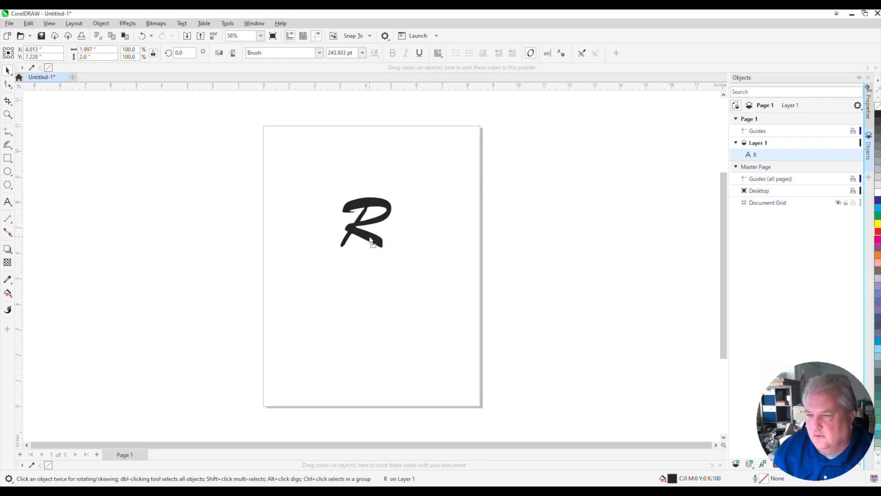
Give the letter R a 4.0 pt character outline.
{"action": "scroll", "coordinate": [323, 170], "scroll_direction": "up", "scroll_amount": 4}
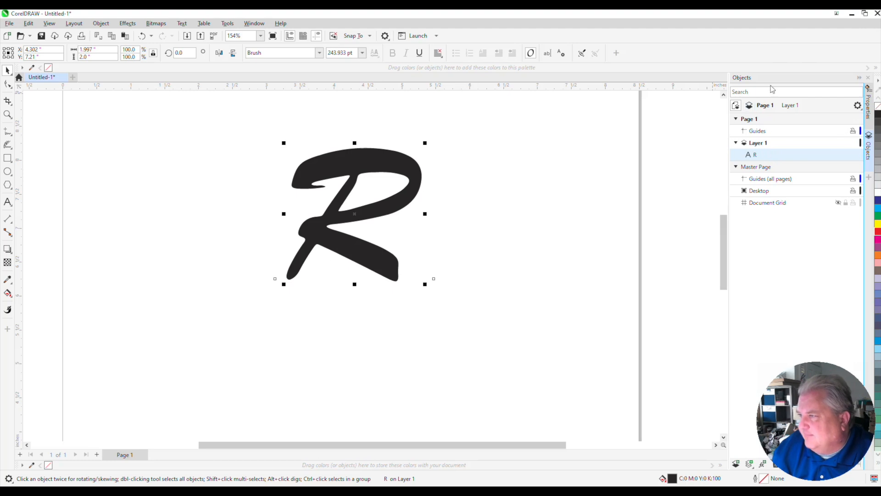
{"action": "left_click", "coordinate": [869, 102]}
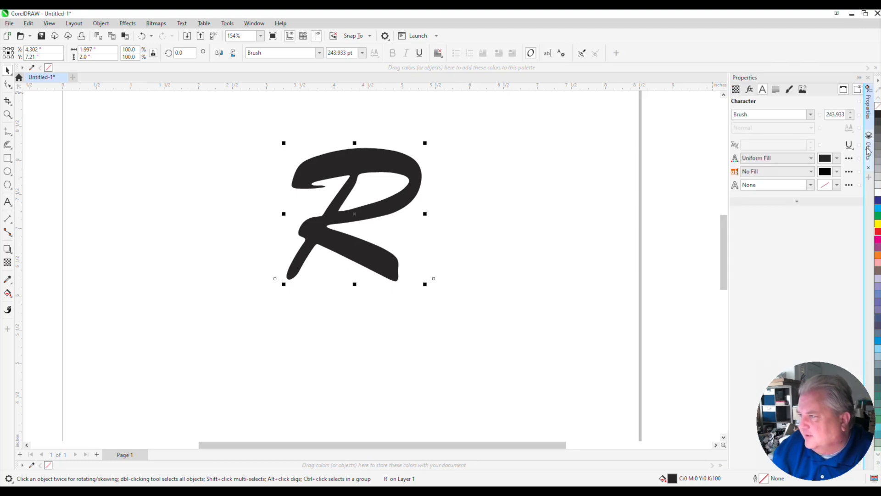
{"action": "left_click", "coordinate": [869, 151]}
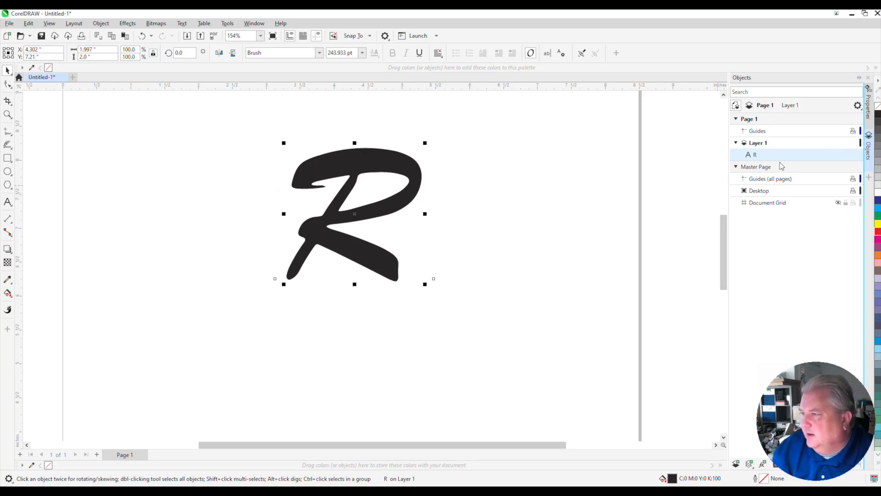
{"action": "left_click", "coordinate": [868, 108]}
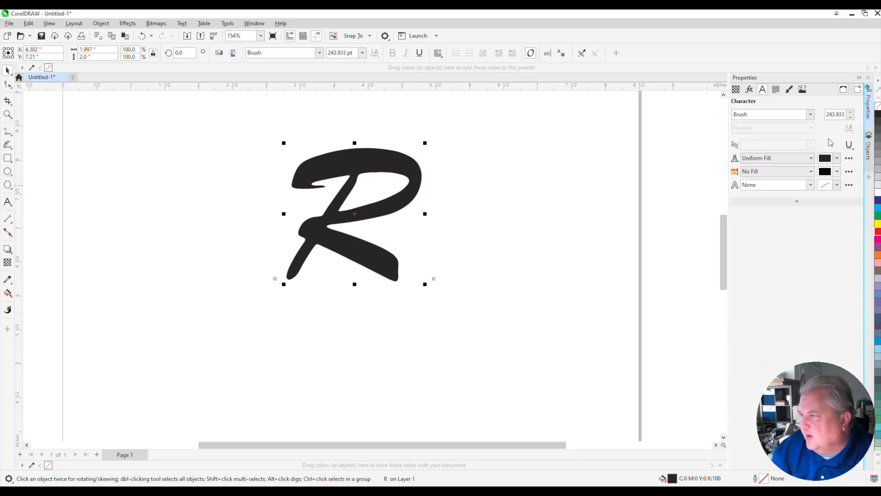
{"action": "left_click", "coordinate": [812, 186]}
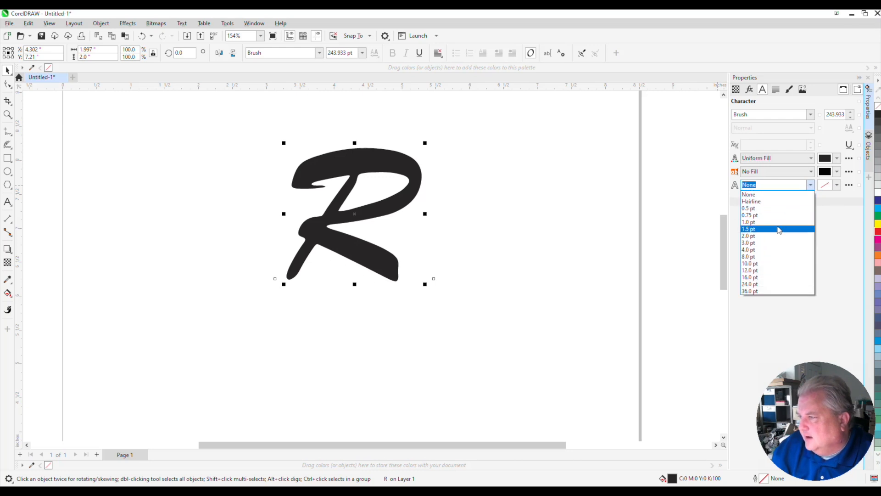
{"action": "left_click", "coordinate": [764, 250]}
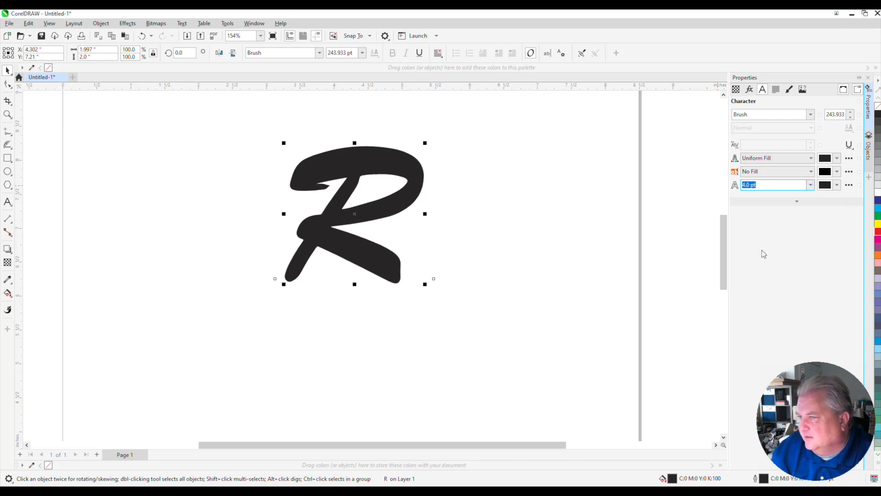
Color the outline of the letter R red from the RGB palette.
{"action": "left_click", "coordinate": [838, 186]}
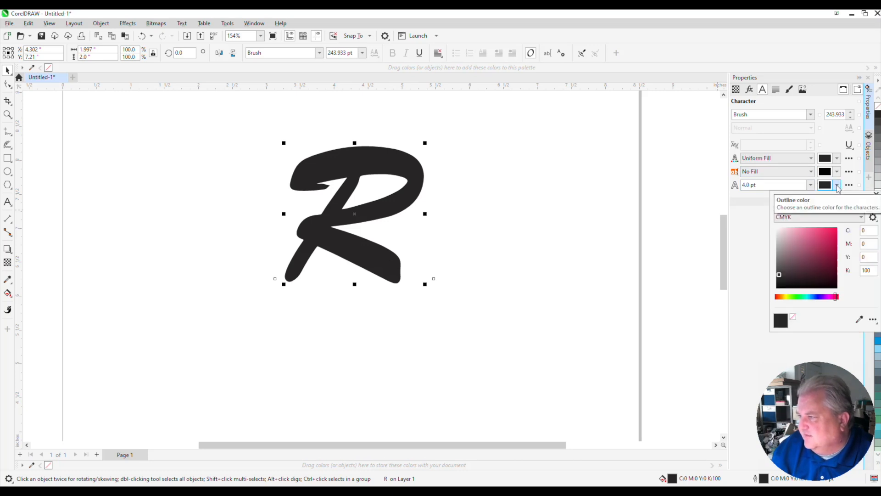
{"action": "left_click", "coordinate": [795, 218]}
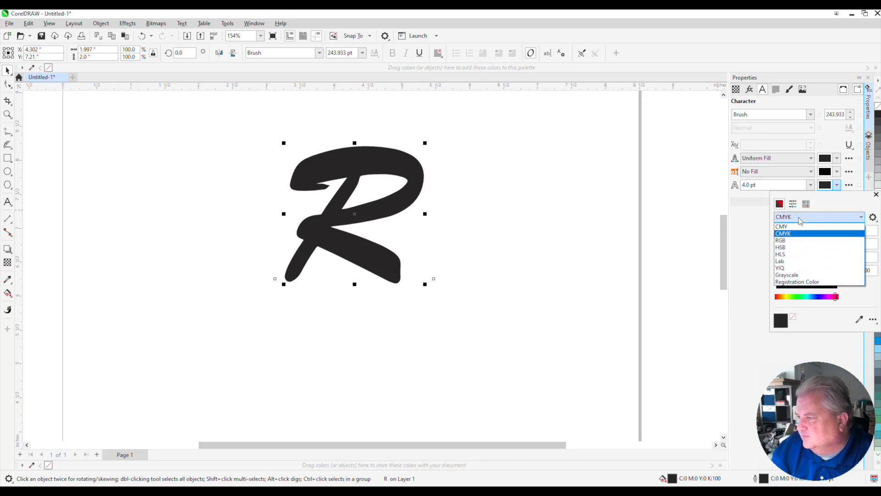
{"action": "left_click", "coordinate": [811, 244]}
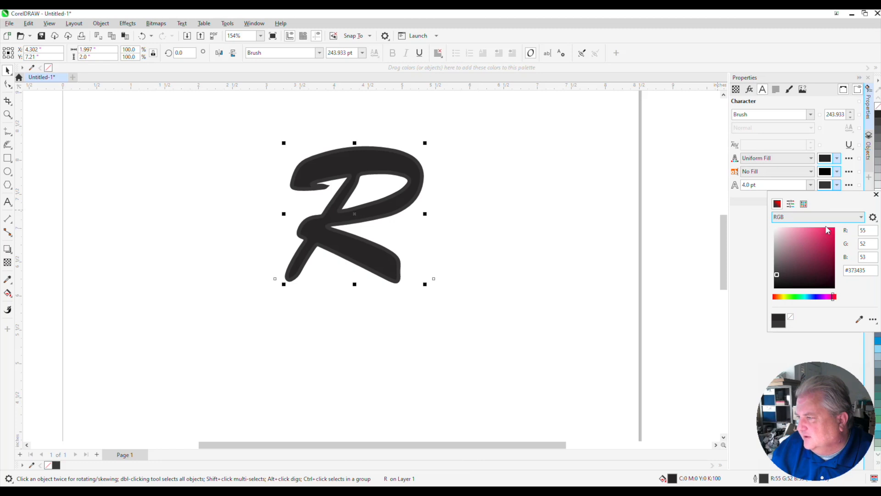
{"action": "left_click", "coordinate": [804, 204]}
{"action": "left_click", "coordinate": [856, 243]}
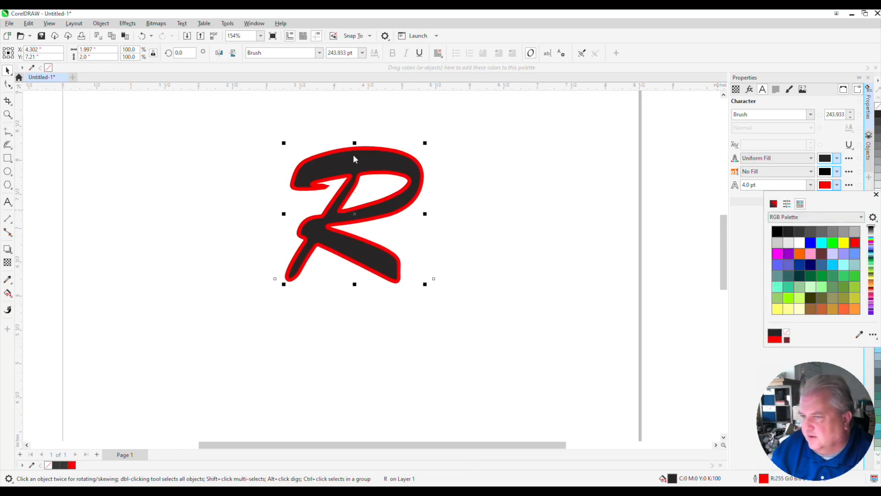
Fill the letter R with blue (C:100 M:20 Y:0 K:0) from the CMYK palette.
{"action": "left_click", "coordinate": [839, 173]}
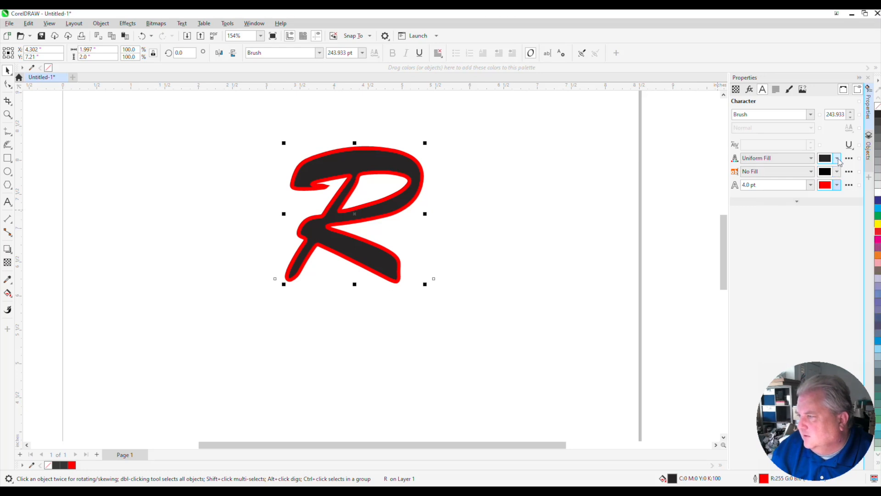
{"action": "left_click", "coordinate": [838, 158]}
{"action": "left_click", "coordinate": [806, 177]}
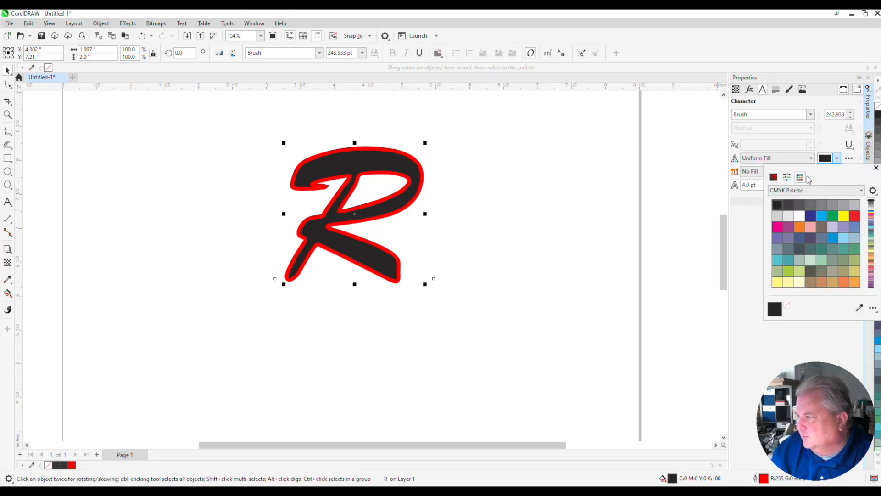
{"action": "left_click", "coordinate": [815, 216]}
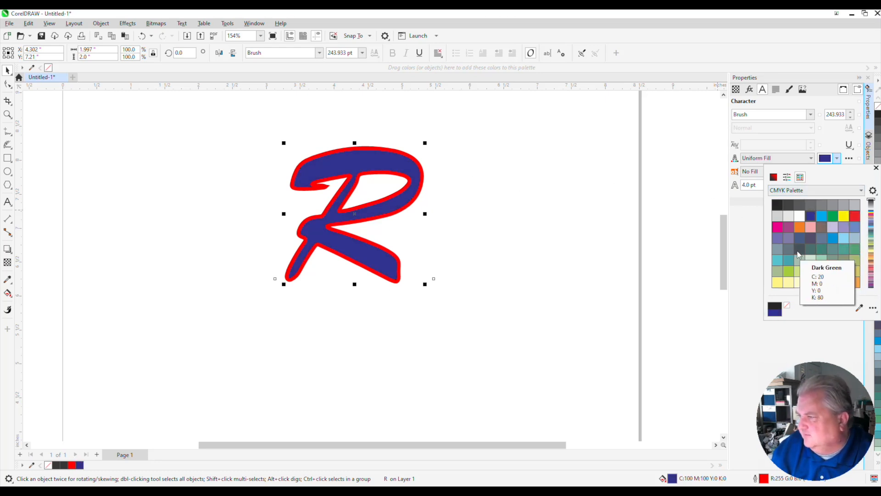
{"action": "left_click", "coordinate": [833, 238]}
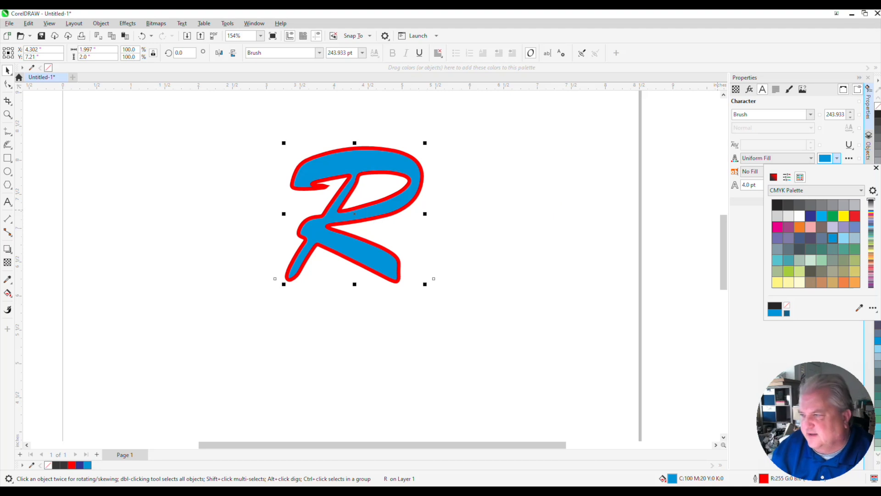
{"action": "left_click", "coordinate": [823, 135]}
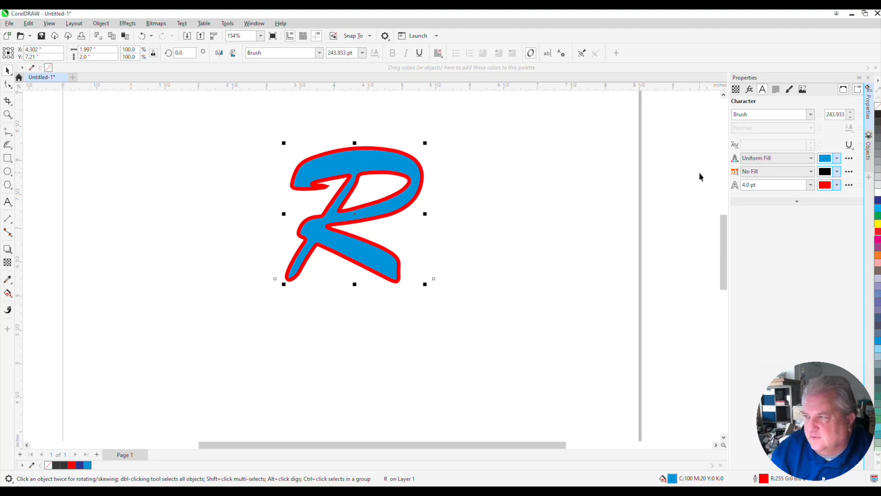
Convert the letter R from text to curves.
{"action": "left_click", "coordinate": [101, 24]}
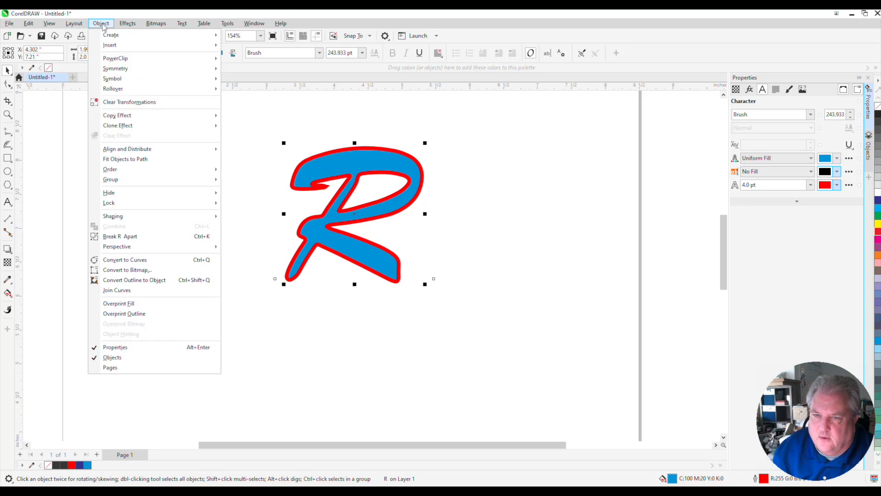
{"action": "mouse_move", "coordinate": [134, 218]}
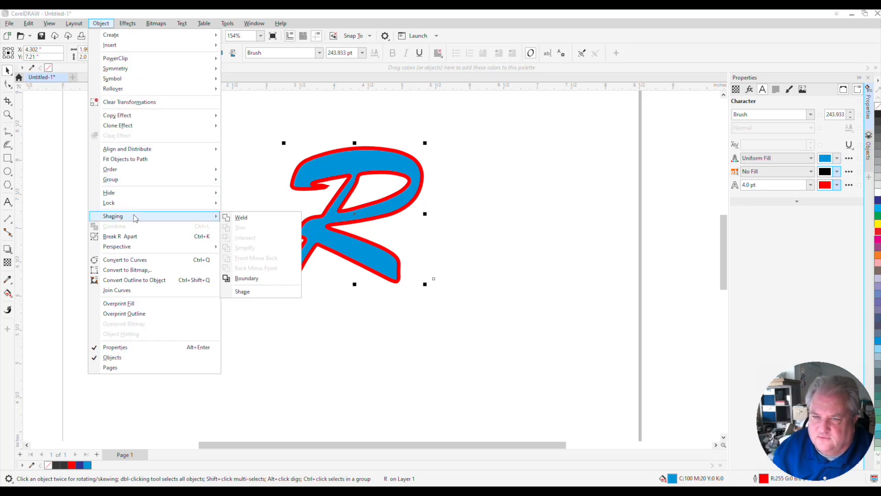
{"action": "left_click", "coordinate": [146, 262]}
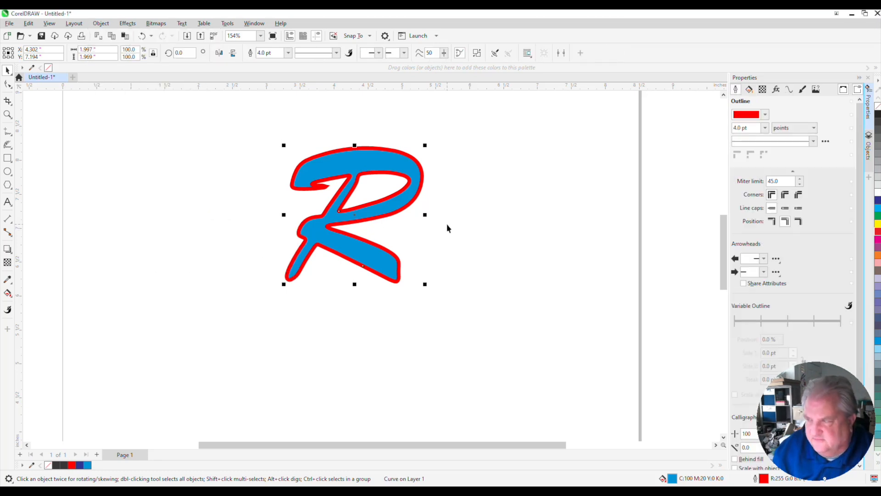
Display the object list and convert the red outline of the R to a separate object.
{"action": "left_click", "coordinate": [869, 150]}
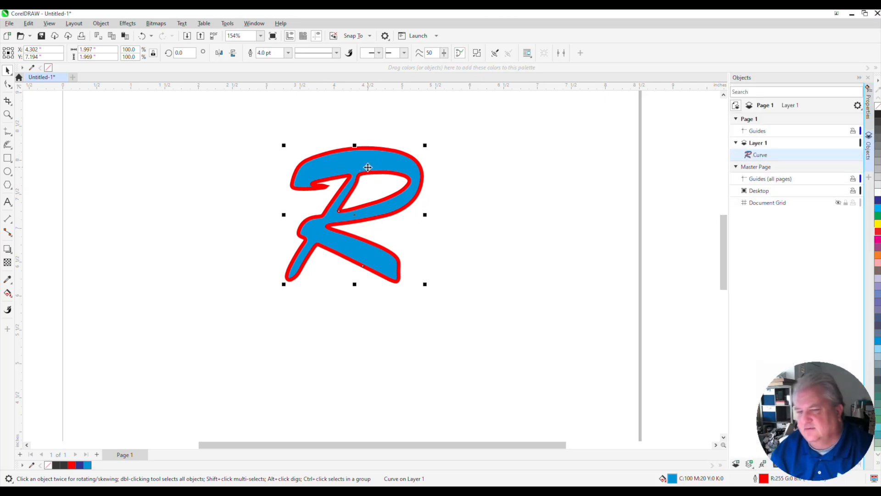
{"action": "left_click", "coordinate": [101, 23]}
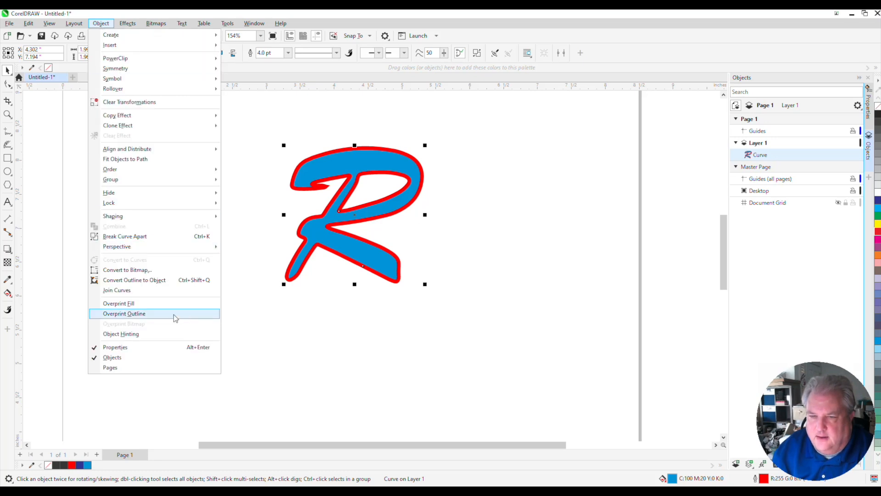
{"action": "left_click", "coordinate": [164, 285]}
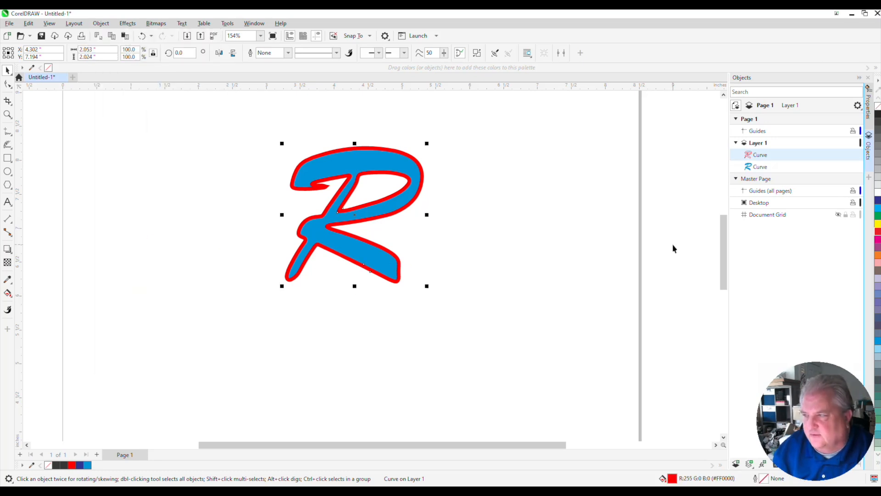
Hide and show the blue fill curve and the red outline curve in turn to check that they are separate objects.
{"action": "left_click", "coordinate": [754, 169]}
{"action": "left_click", "coordinate": [755, 157]}
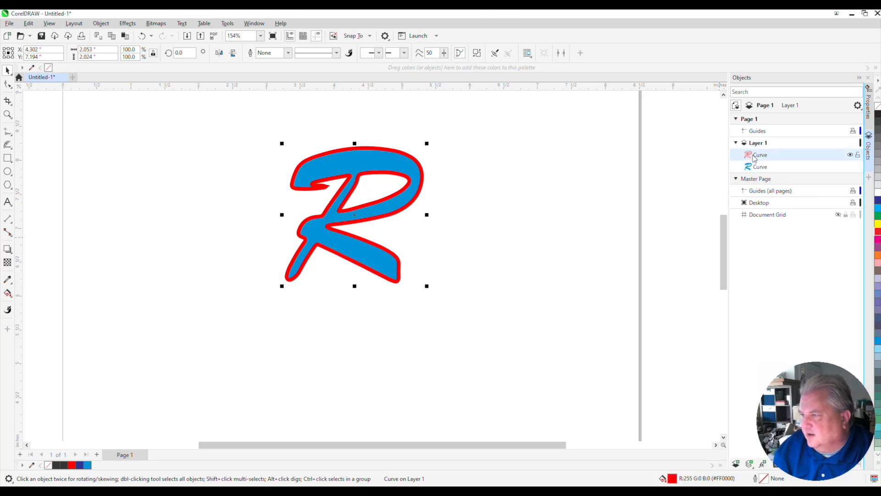
{"action": "left_click", "coordinate": [852, 168]}
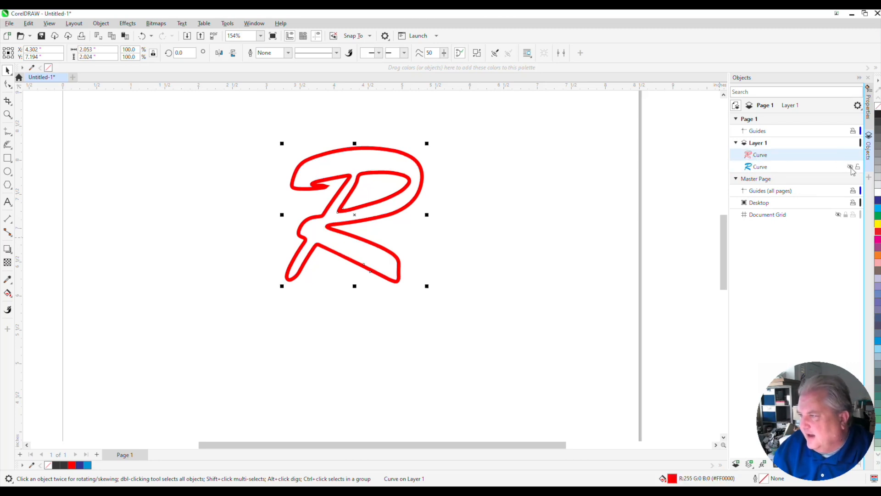
{"action": "left_click", "coordinate": [851, 168]}
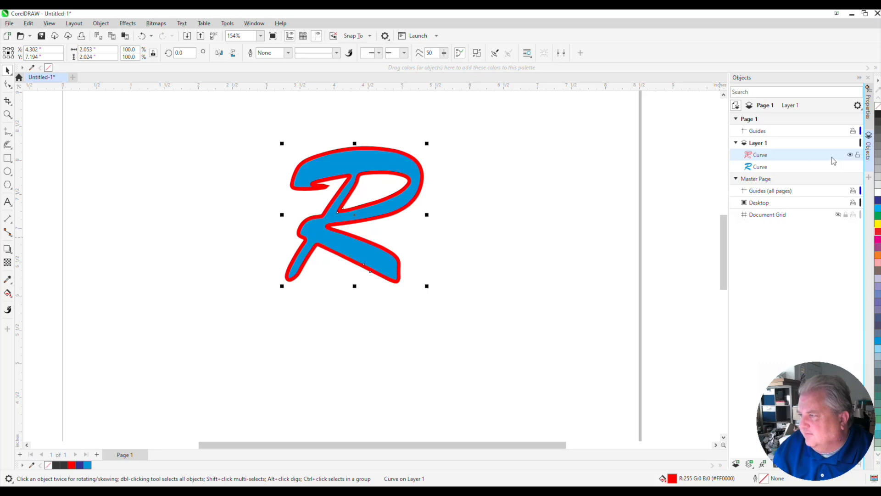
{"action": "left_click", "coordinate": [851, 156]}
{"action": "left_click", "coordinate": [851, 156]}
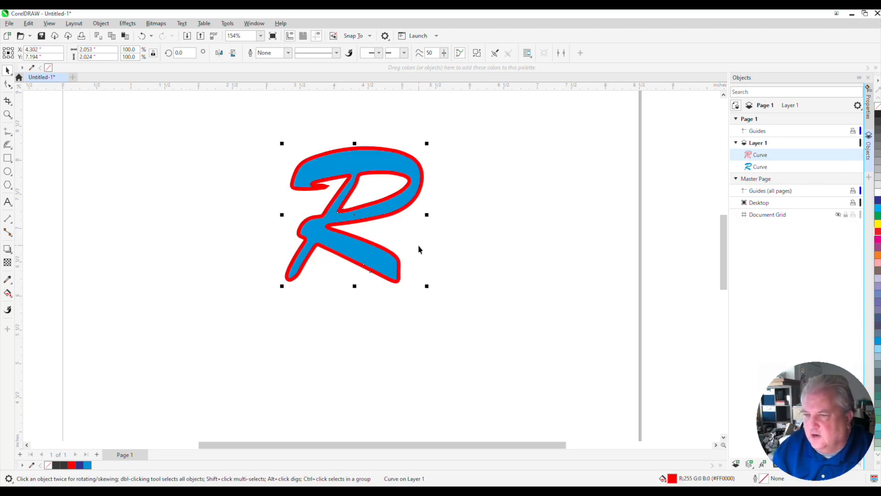
Move the blue R out from behind its red outline and undo the move.
{"action": "left_click", "coordinate": [493, 154]}
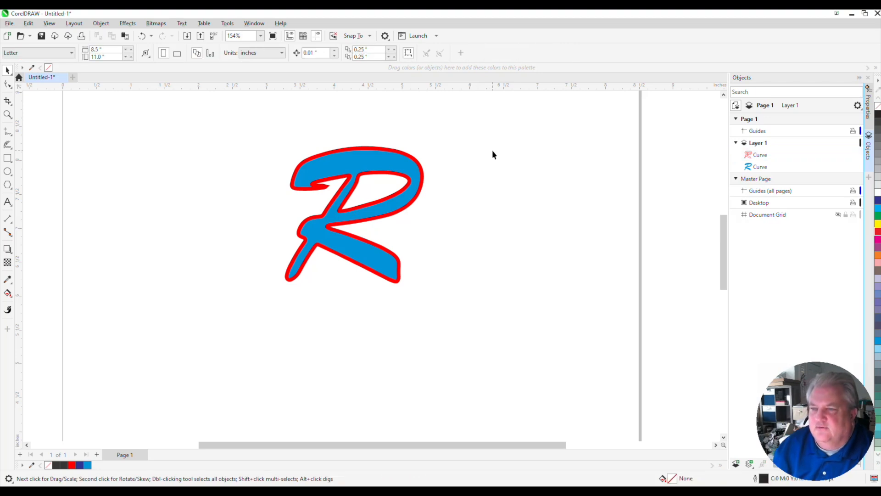
{"action": "left_click_drag", "start_coordinate": [380, 167], "coordinate": [231, 170]}
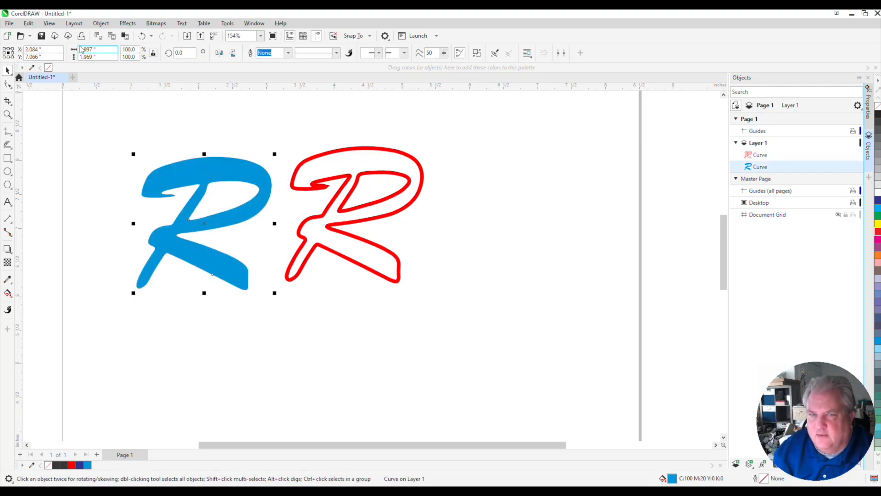
{"action": "left_click", "coordinate": [142, 35]}
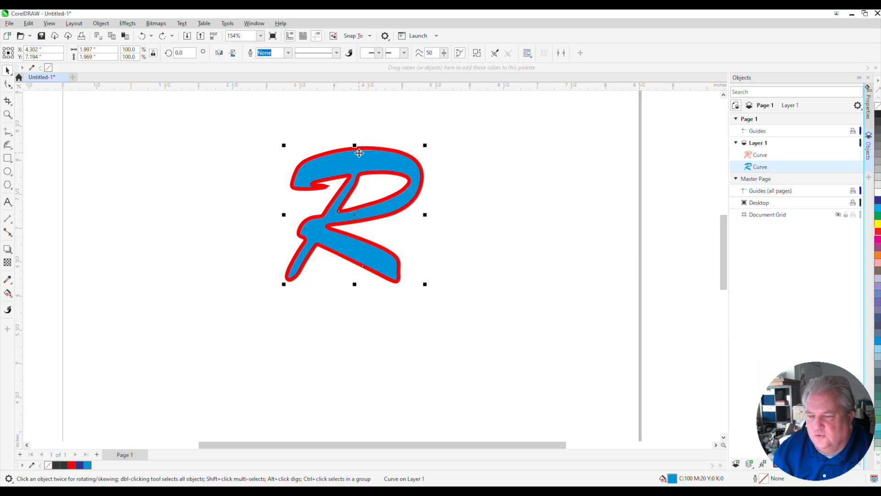
Select the blue and red R curves together and display their nodes with the Shape tool.
{"action": "left_click", "coordinate": [222, 125]}
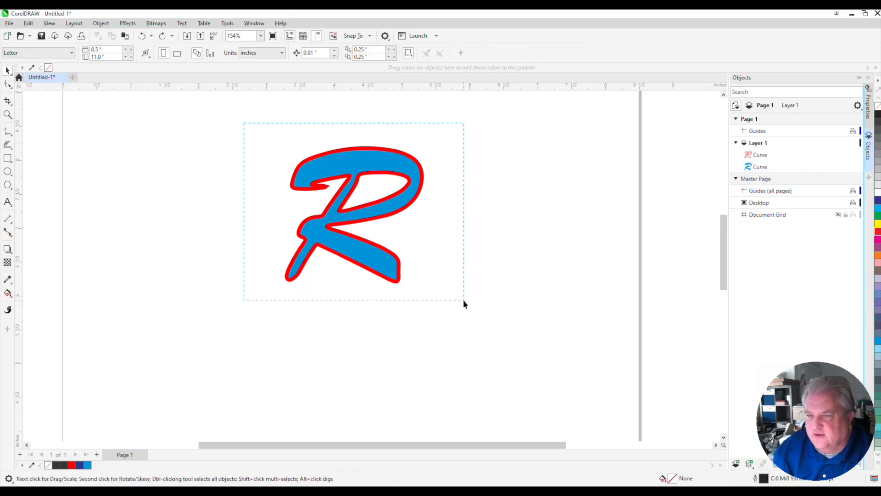
{"action": "left_click_drag", "start_coordinate": [464, 299], "coordinate": [471, 303]}
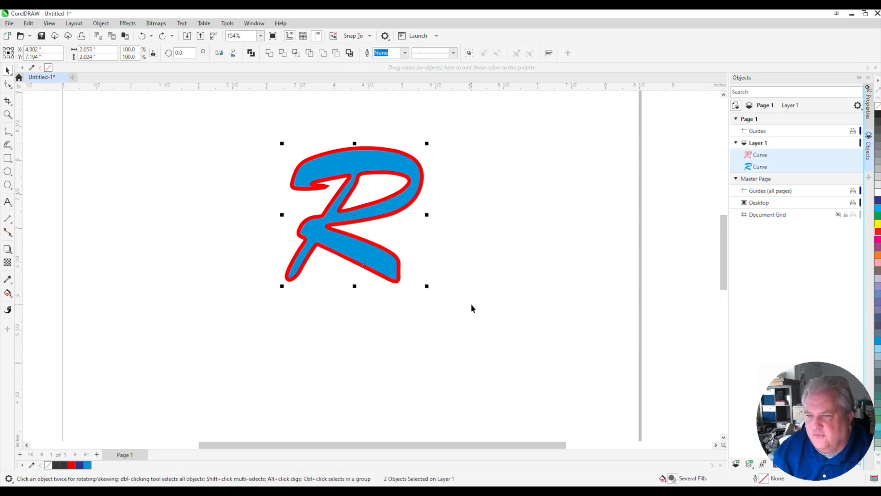
{"action": "left_click", "coordinate": [7, 84]}
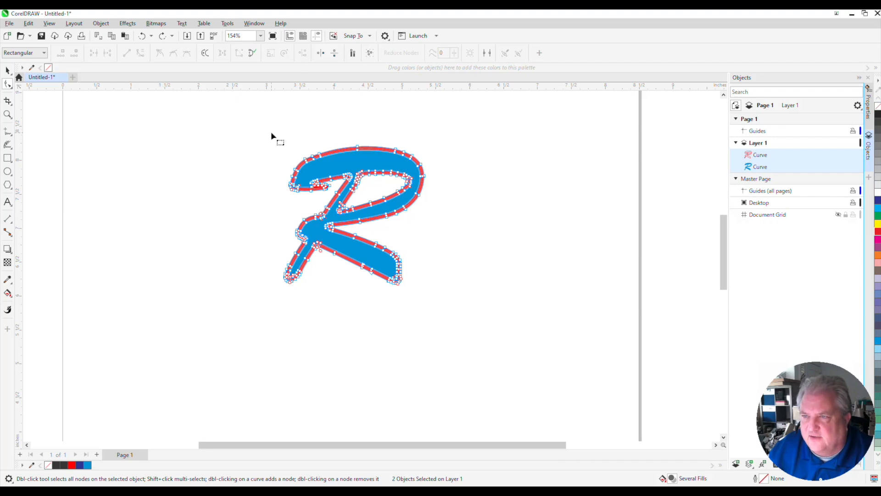
{"action": "left_click", "coordinate": [7, 72]}
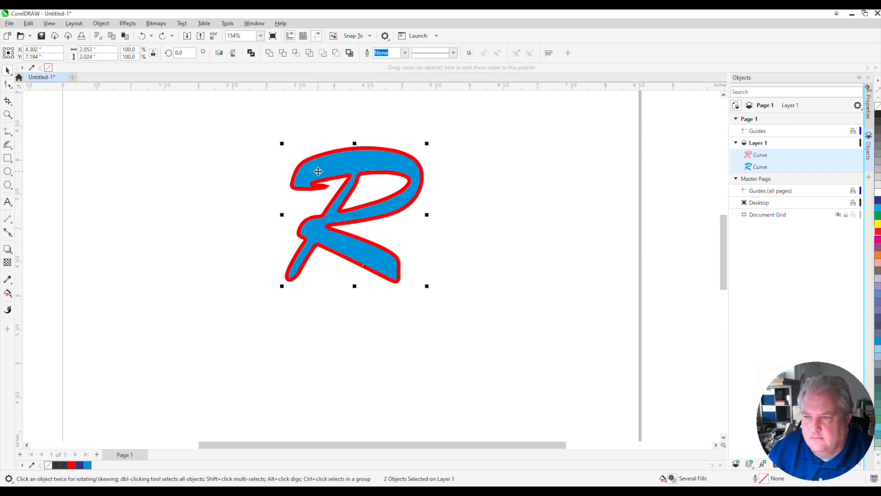
{"action": "left_click", "coordinate": [179, 157]}
{"action": "left_click_drag", "start_coordinate": [260, 133], "coordinate": [480, 324]}
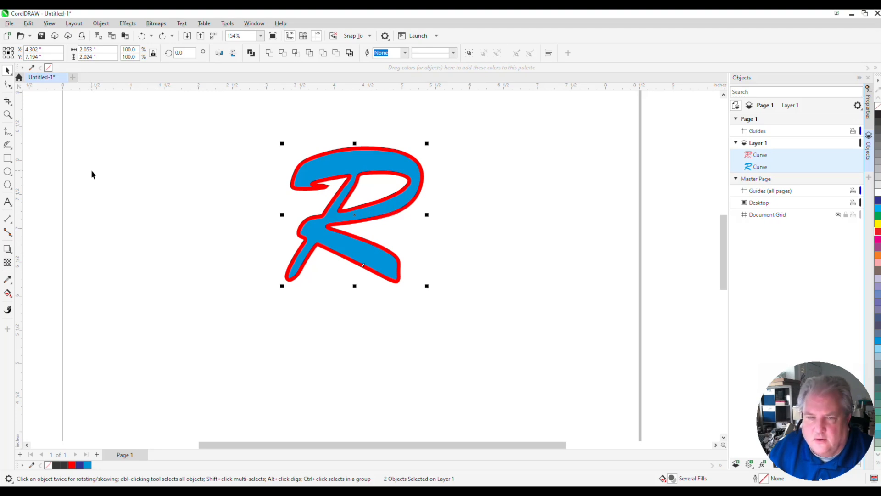
Select all nodes of both the blue and red R curves and reduce the nodes.
{"action": "left_click", "coordinate": [237, 130]}
{"action": "left_click_drag", "start_coordinate": [345, 222], "coordinate": [453, 307]}
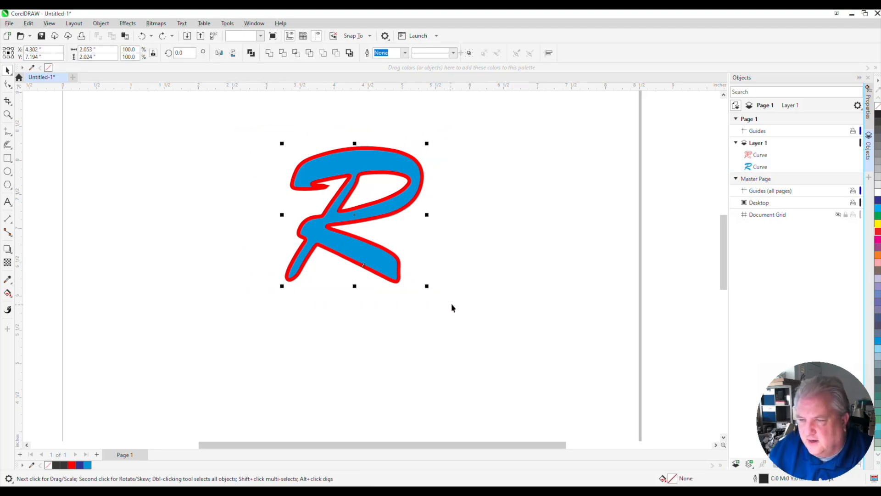
{"action": "left_click", "coordinate": [7, 84]}
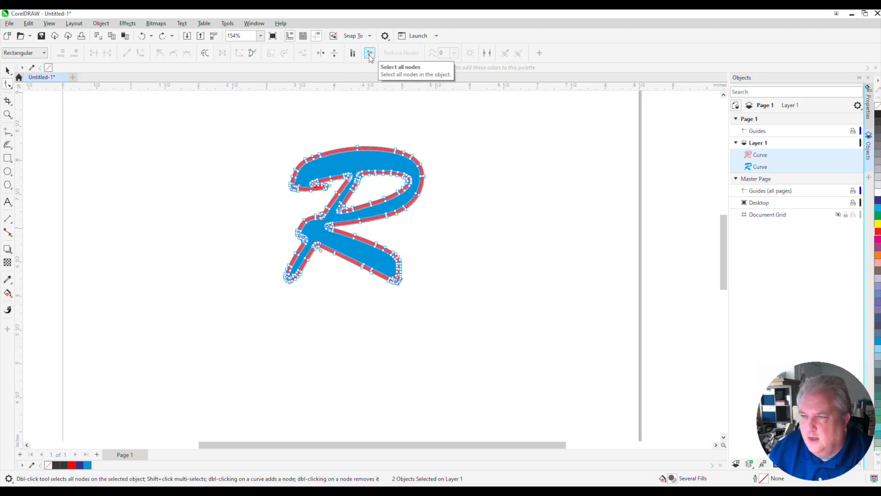
{"action": "scroll", "coordinate": [371, 133], "scroll_direction": "up", "scroll_amount": 3}
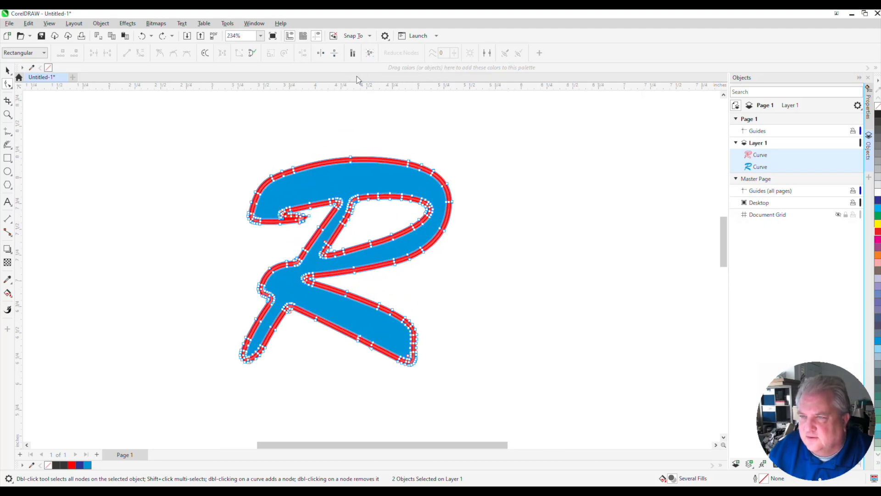
{"action": "left_click", "coordinate": [370, 54]}
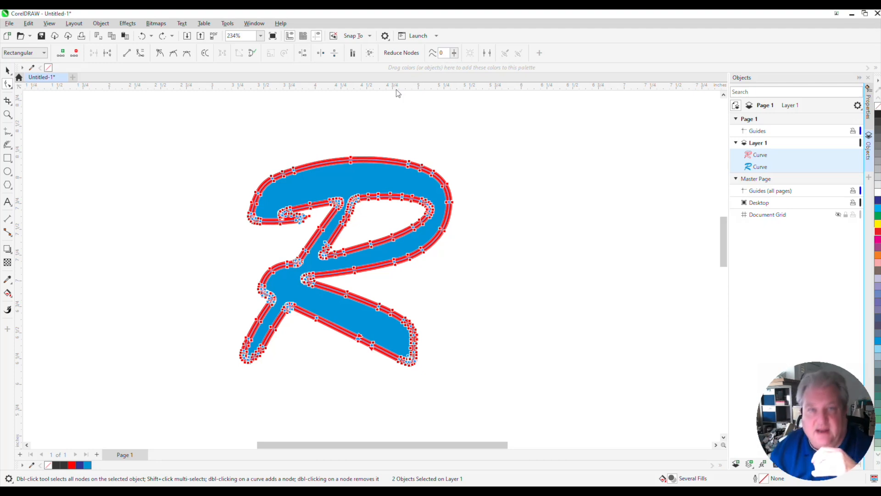
{"action": "left_click", "coordinate": [403, 53]}
{"action": "left_click", "coordinate": [407, 138]}
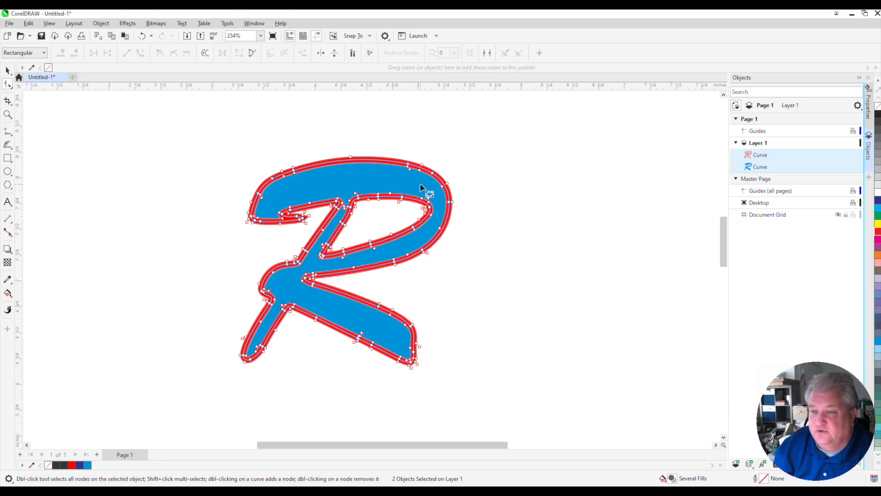
{"action": "left_click", "coordinate": [7, 70]}
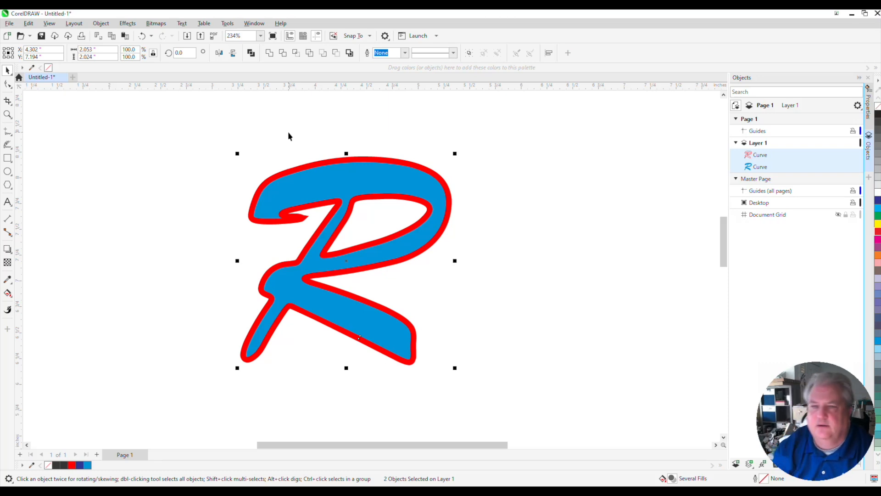
Export the current page as an Adobe Illustrator (.ai) file named R with Adobe Illustrator 8.0 compatibility.
{"action": "left_click", "coordinate": [8, 24]}
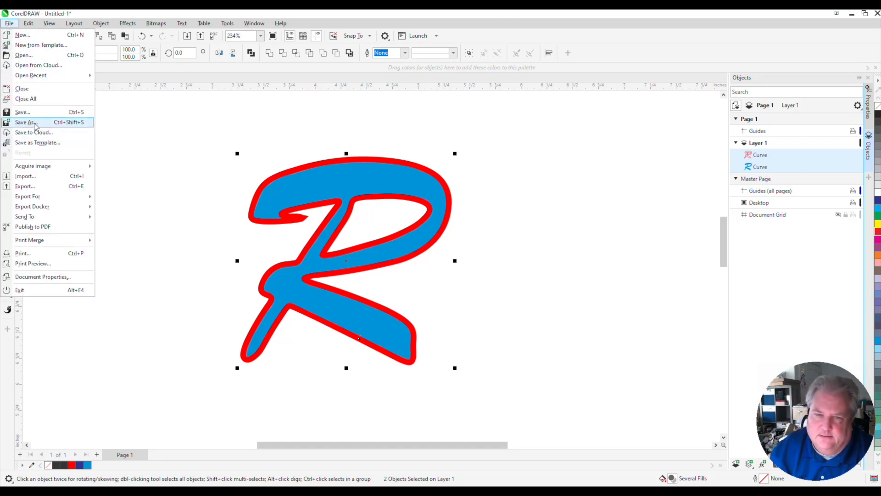
{"action": "left_click", "coordinate": [25, 186]}
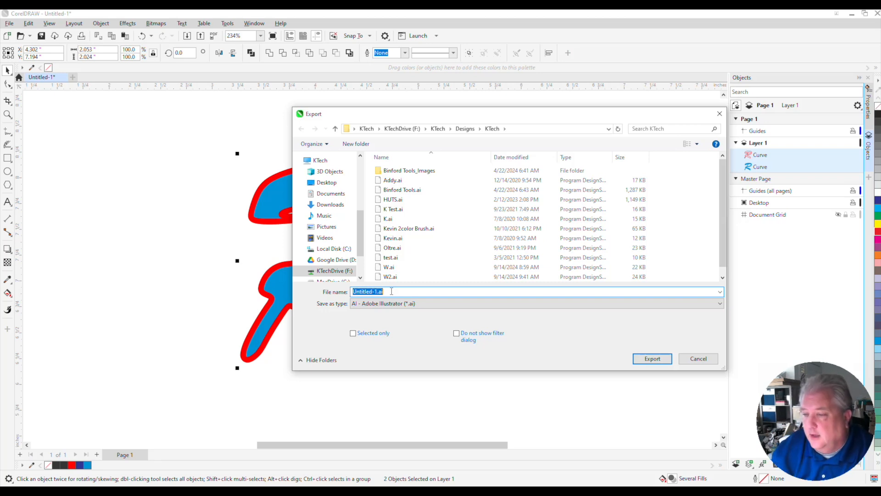
{"action": "type", "text": "R"}
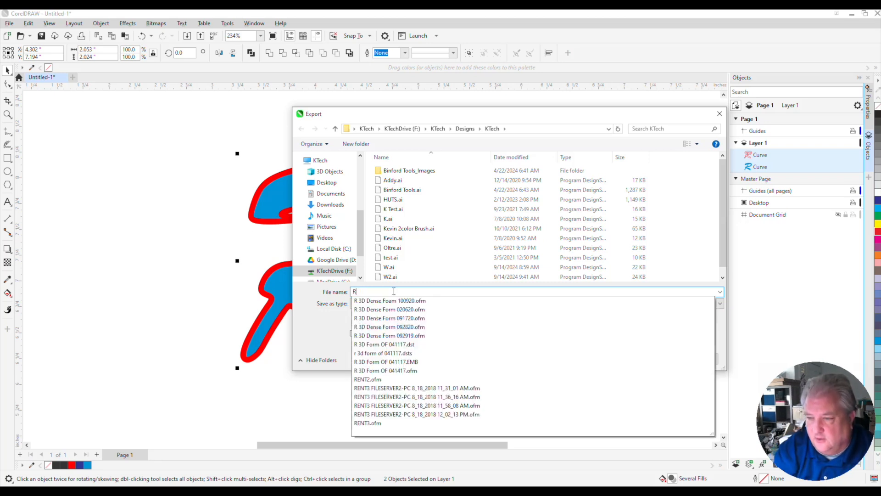
{"action": "left_click", "coordinate": [338, 329]}
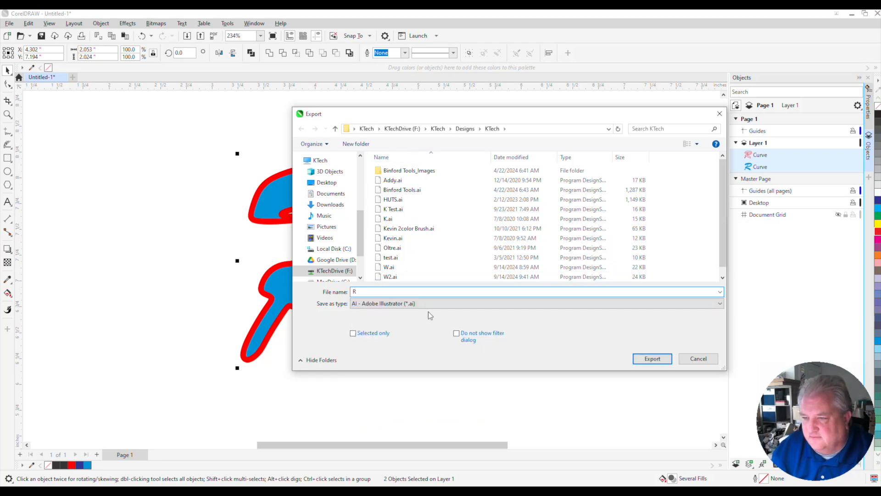
{"action": "left_click", "coordinate": [657, 366]}
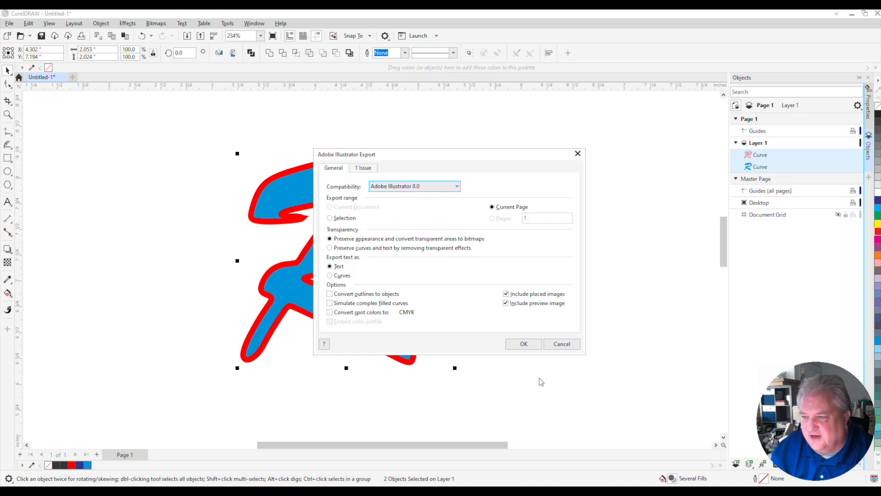
{"action": "left_click", "coordinate": [526, 343]}
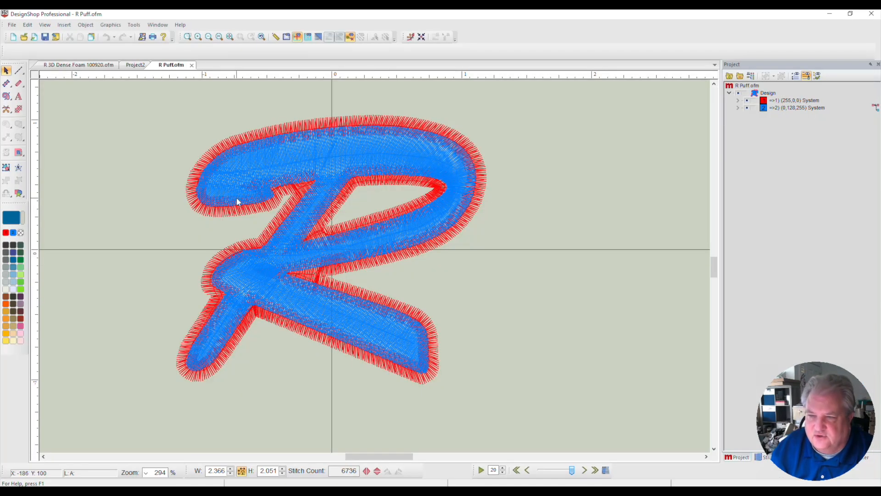
Start a new project and browse to the Designs\KTech folder on KTechDrive (F:) for a file to open.
{"action": "left_click", "coordinate": [11, 24]}
{"action": "left_click", "coordinate": [16, 37]}
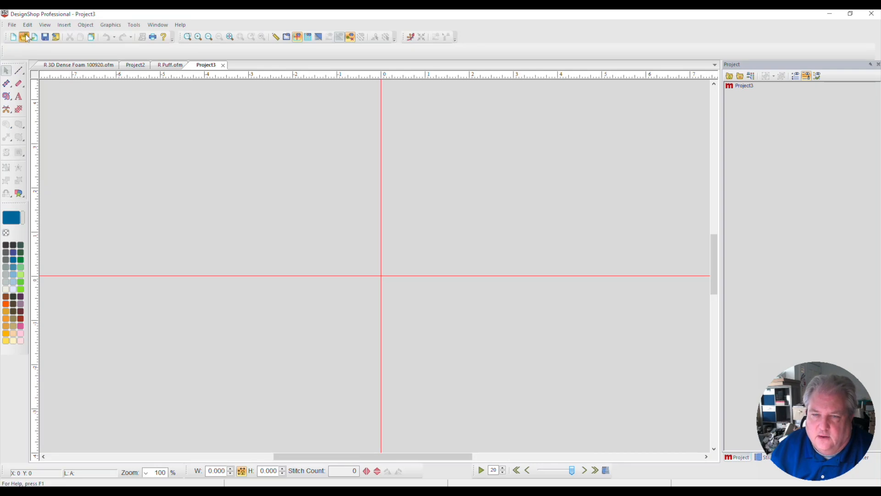
{"action": "left_click", "coordinate": [23, 36]}
{"action": "left_click", "coordinate": [589, 76]}
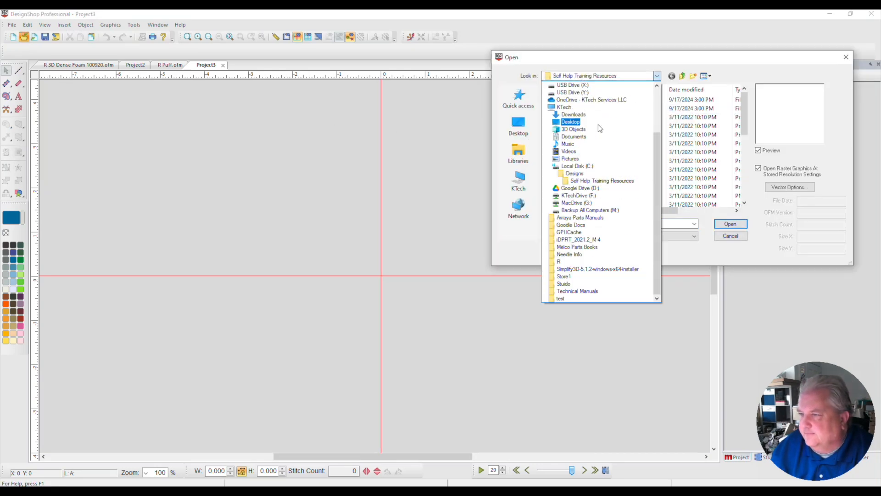
{"action": "left_click", "coordinate": [586, 196]}
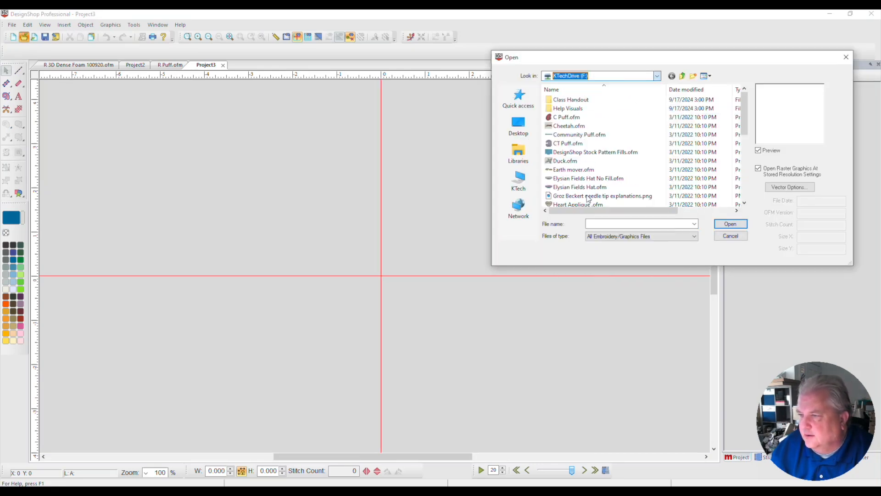
{"action": "double_click", "coordinate": [581, 101]}
{"action": "double_click", "coordinate": [564, 118]}
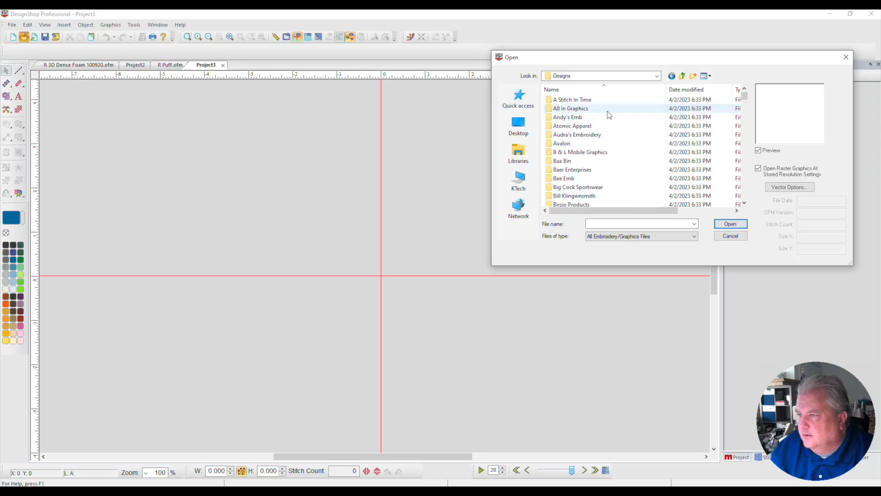
{"action": "left_click_drag", "start_coordinate": [744, 97], "coordinate": [746, 145]}
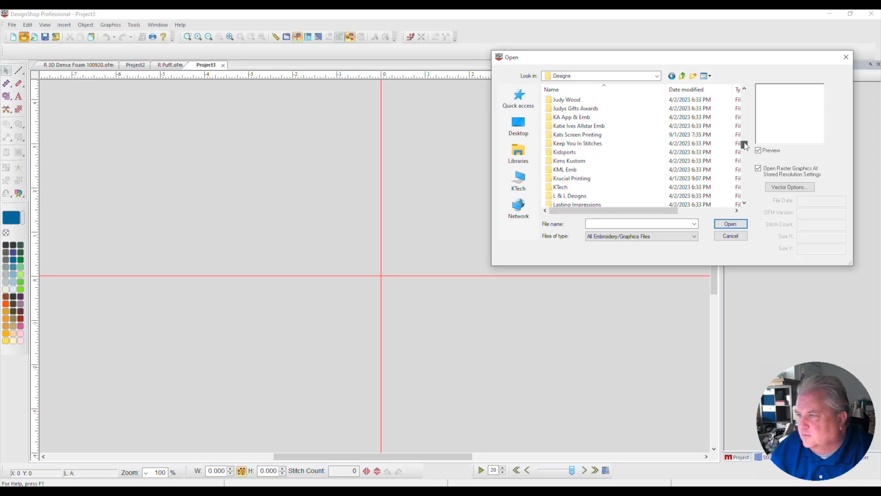
{"action": "double_click", "coordinate": [565, 187]}
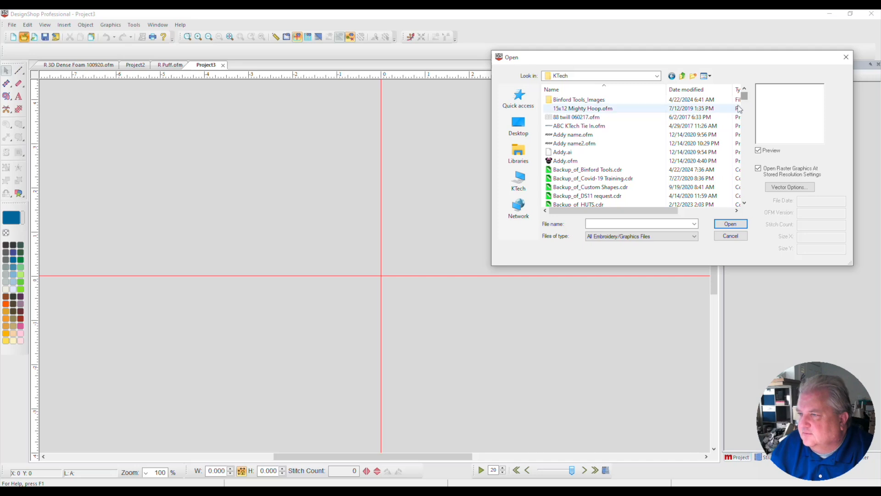
Try to open the R.ai file from the KTech folder.
{"action": "scroll", "coordinate": [568, 149], "scroll_direction": "down", "scroll_amount": 10}
{"action": "scroll", "coordinate": [568, 149], "scroll_direction": "down", "scroll_amount": 1}
{"action": "left_click", "coordinate": [558, 187]}
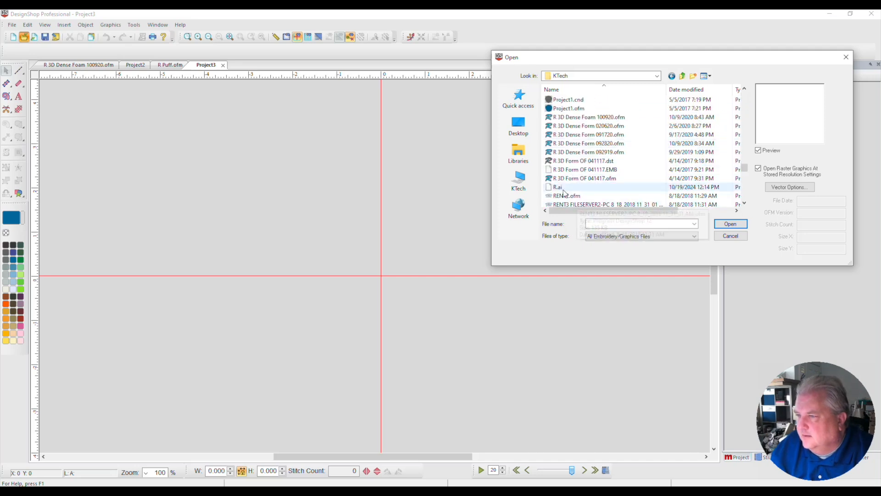
{"action": "left_click", "coordinate": [729, 225]}
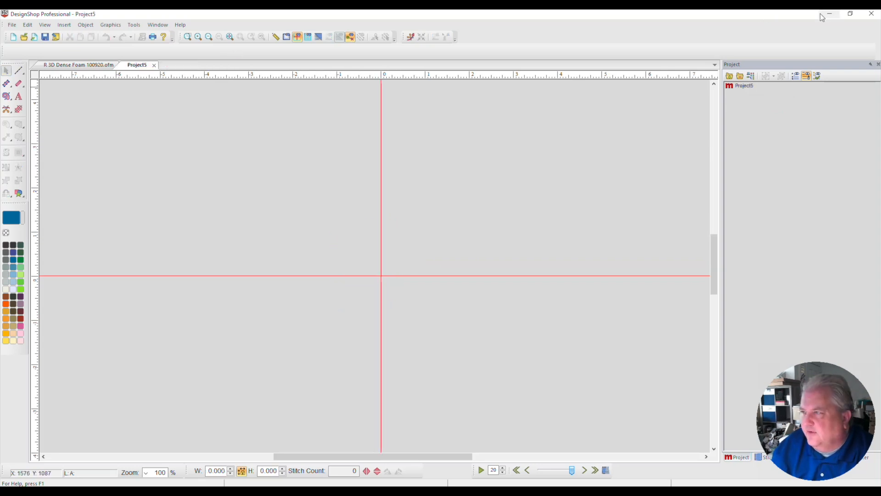
Switch to CorelDRAW and copy both the blue R and its red outline curve.
{"action": "left_click", "coordinate": [830, 14]}
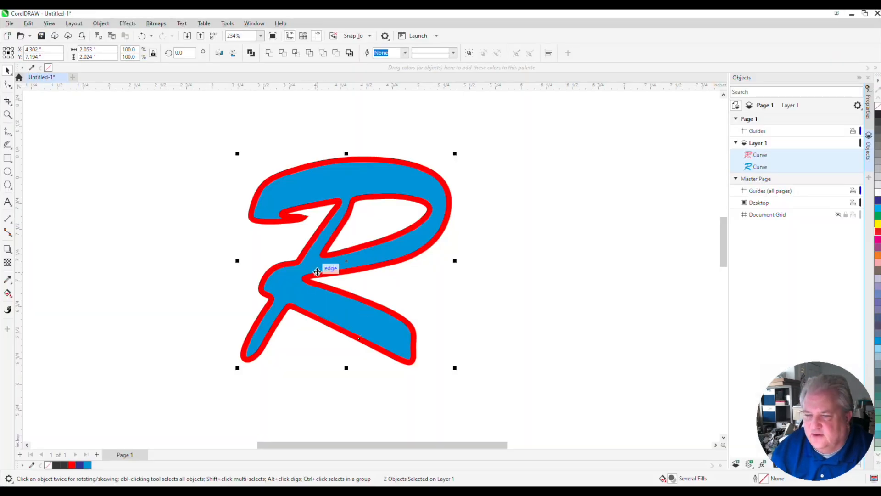
{"action": "left_click", "coordinate": [231, 142]}
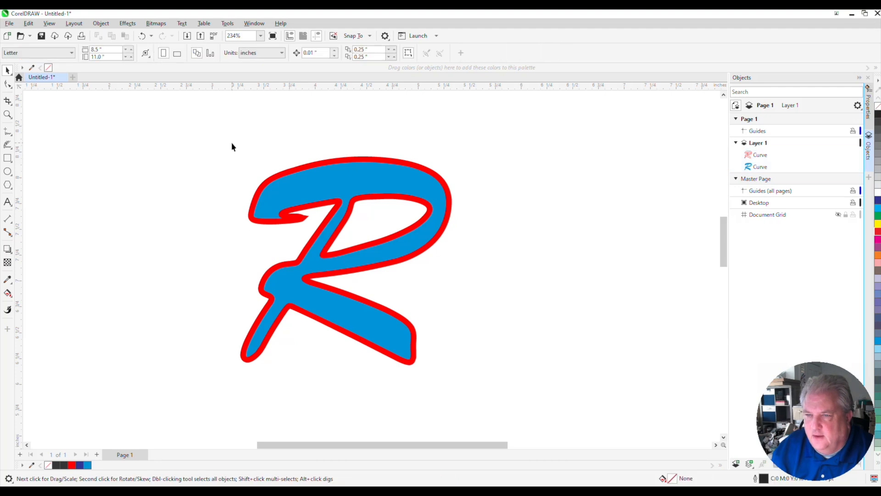
{"action": "left_click_drag", "start_coordinate": [157, 129], "coordinate": [533, 404]}
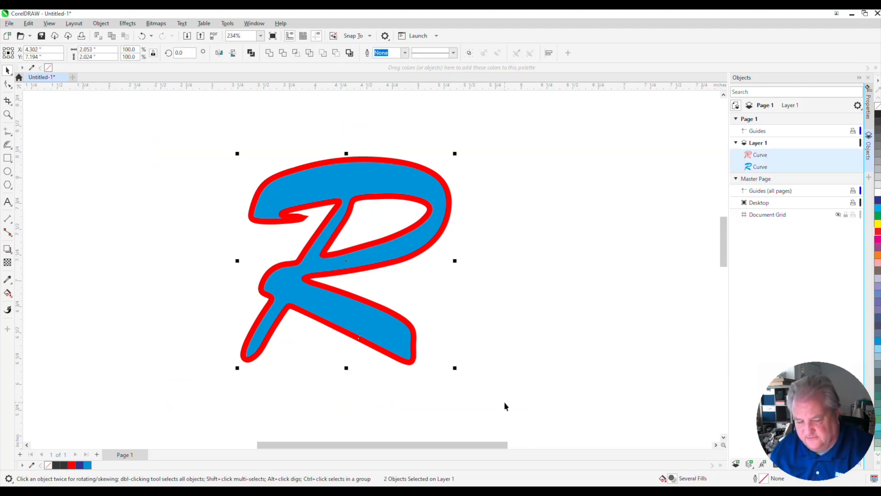
{"action": "key", "text": "ctrl+c"}
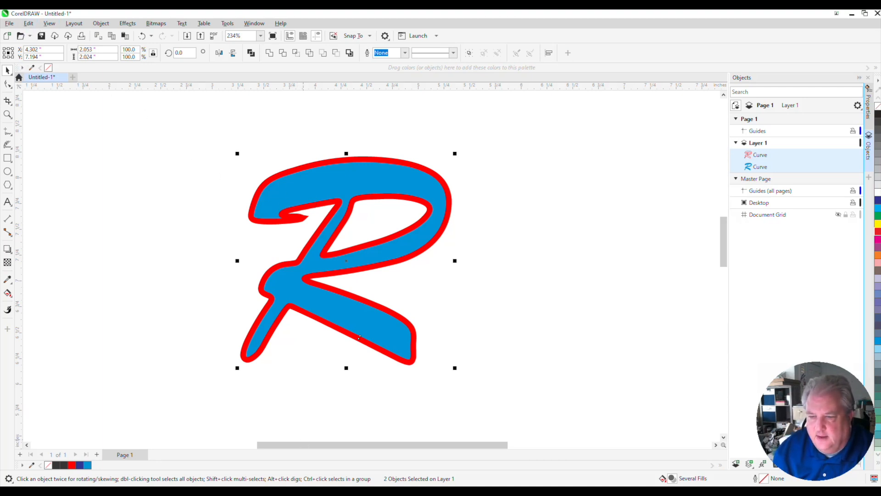
Switch to DesignShop, paste the copied R vectors into the blank project and center them on the origin.
{"action": "left_click", "coordinate": [363, 483]}
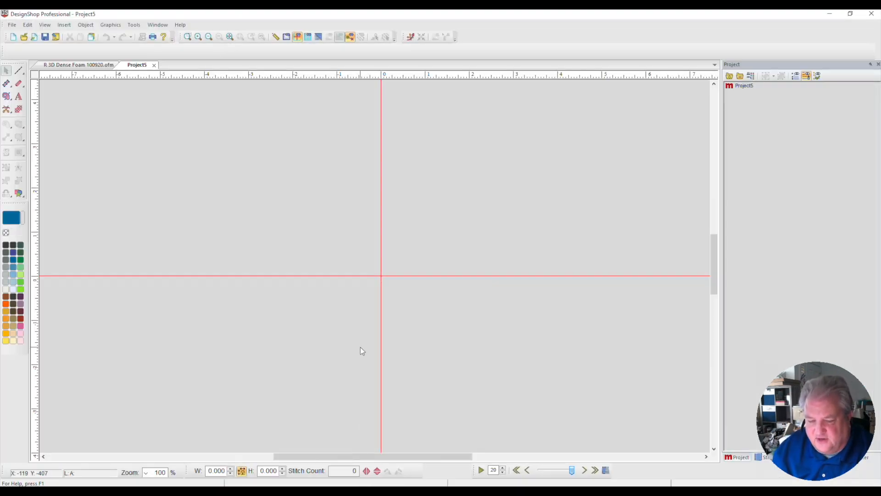
{"action": "key", "text": "ctrl+v"}
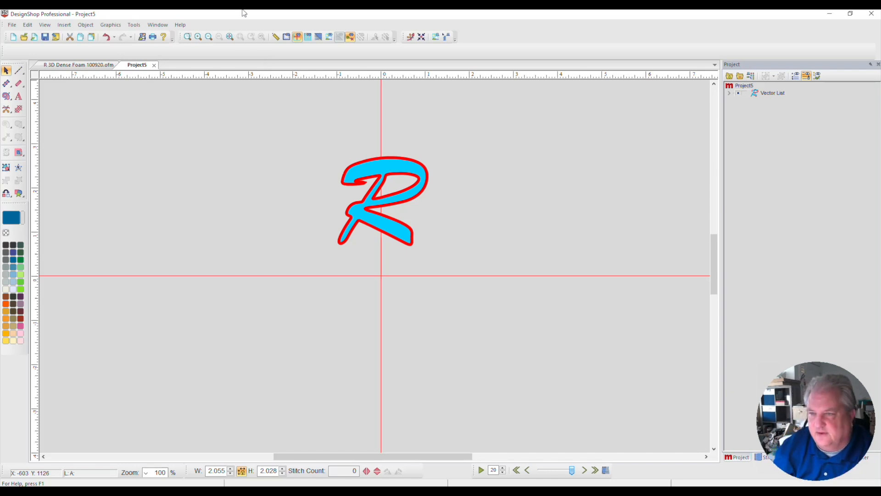
{"action": "left_click", "coordinate": [425, 37]}
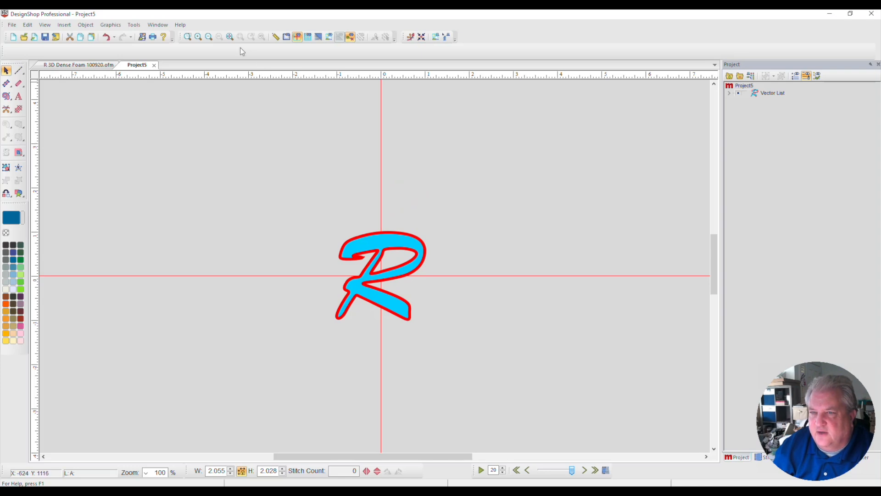
{"action": "left_click", "coordinate": [188, 37]}
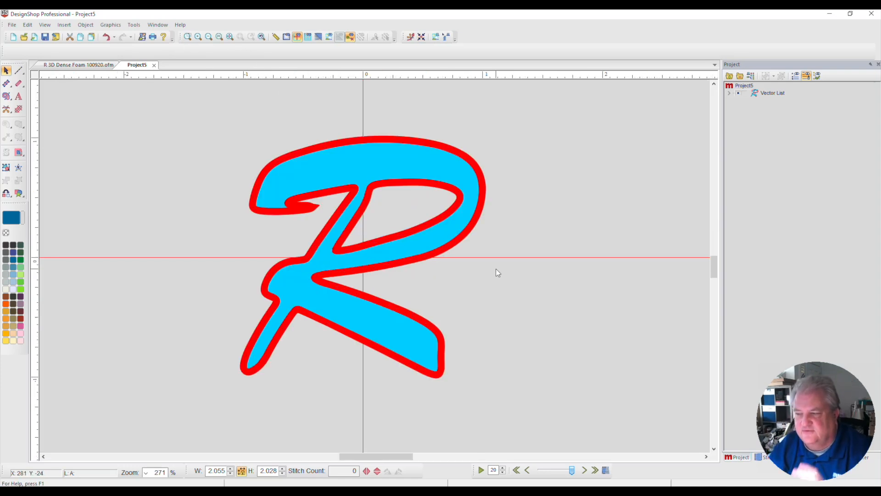